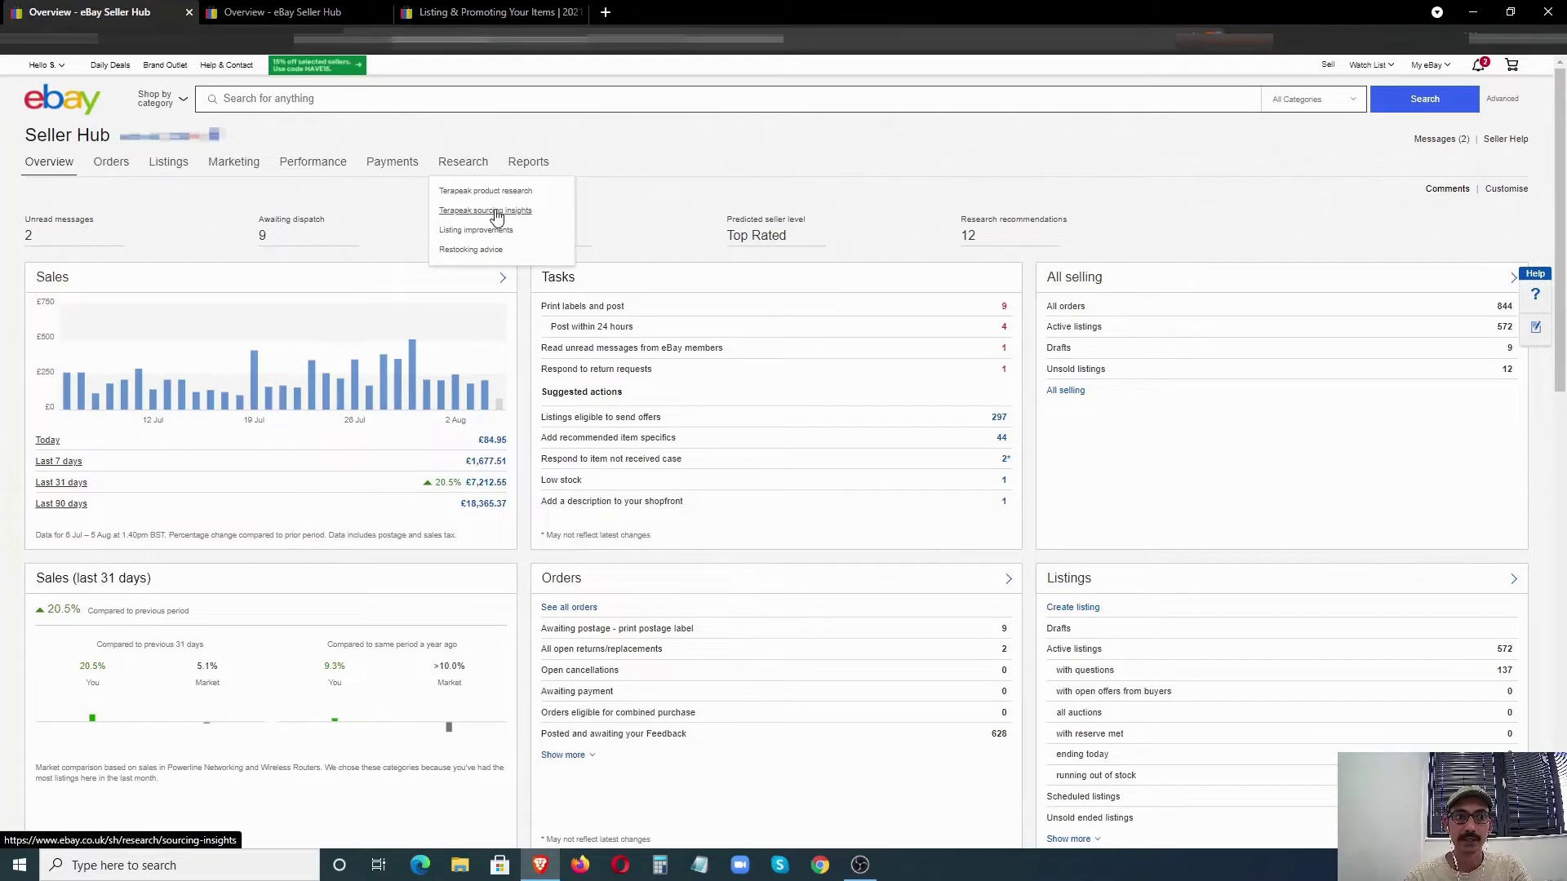
Step: Reach the Terapeak sourcing insights page after a glance at the seller updates article
{"action": "left_click", "coordinate": [492, 213]}
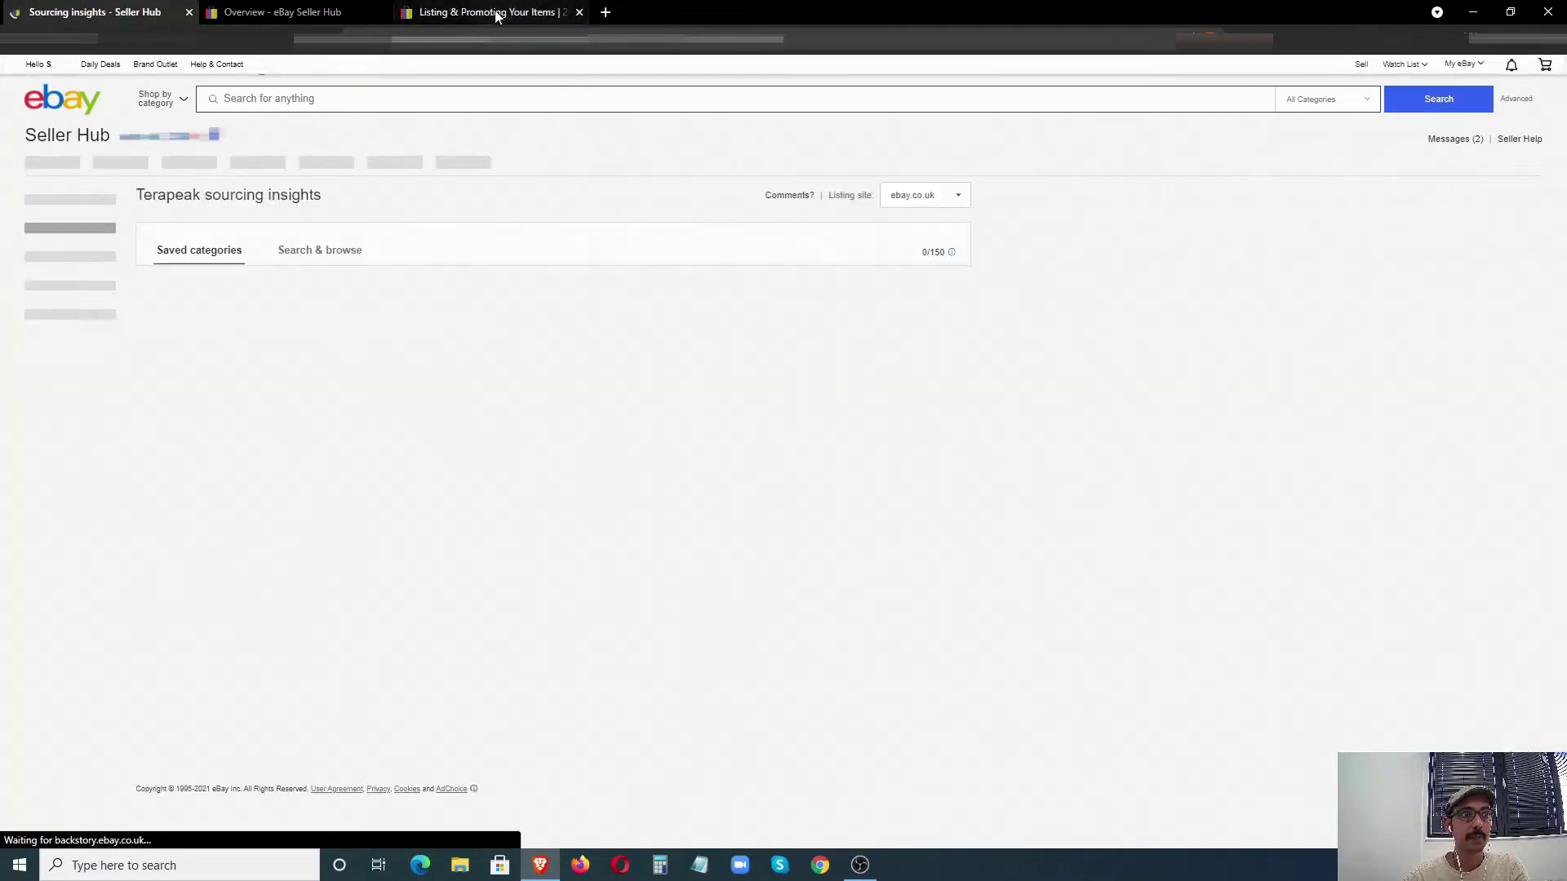
{"action": "left_click", "coordinate": [489, 12]}
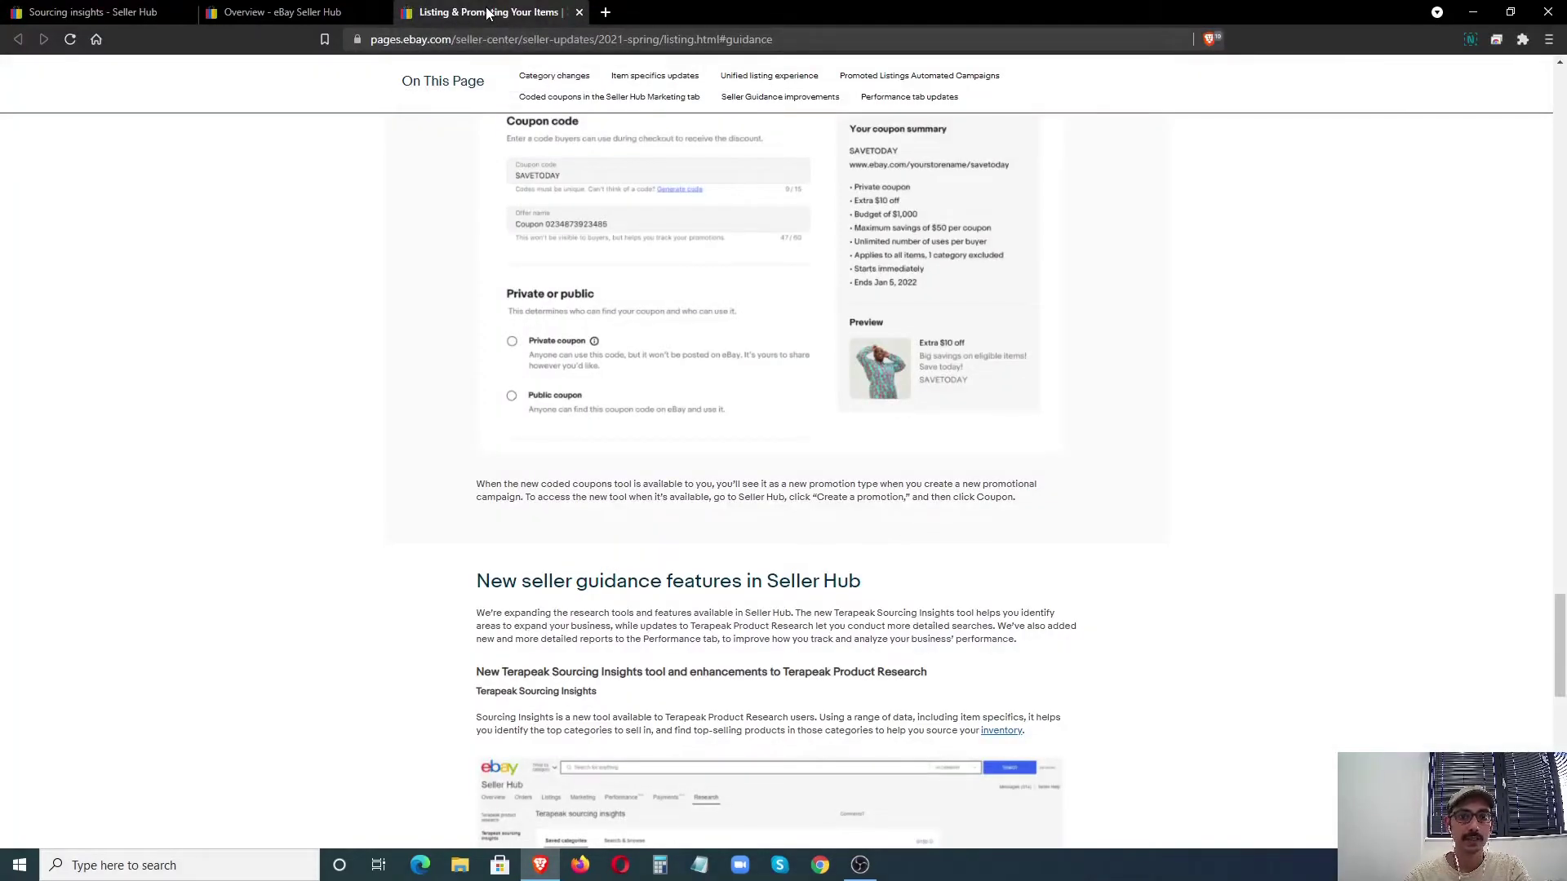
{"action": "scroll", "coordinate": [1077, 454], "scroll_direction": "up", "scroll_amount": 5}
{"action": "scroll", "coordinate": [875, 351], "scroll_direction": "up", "scroll_amount": 5}
{"action": "scroll", "coordinate": [791, 231], "scroll_direction": "up", "scroll_amount": 5}
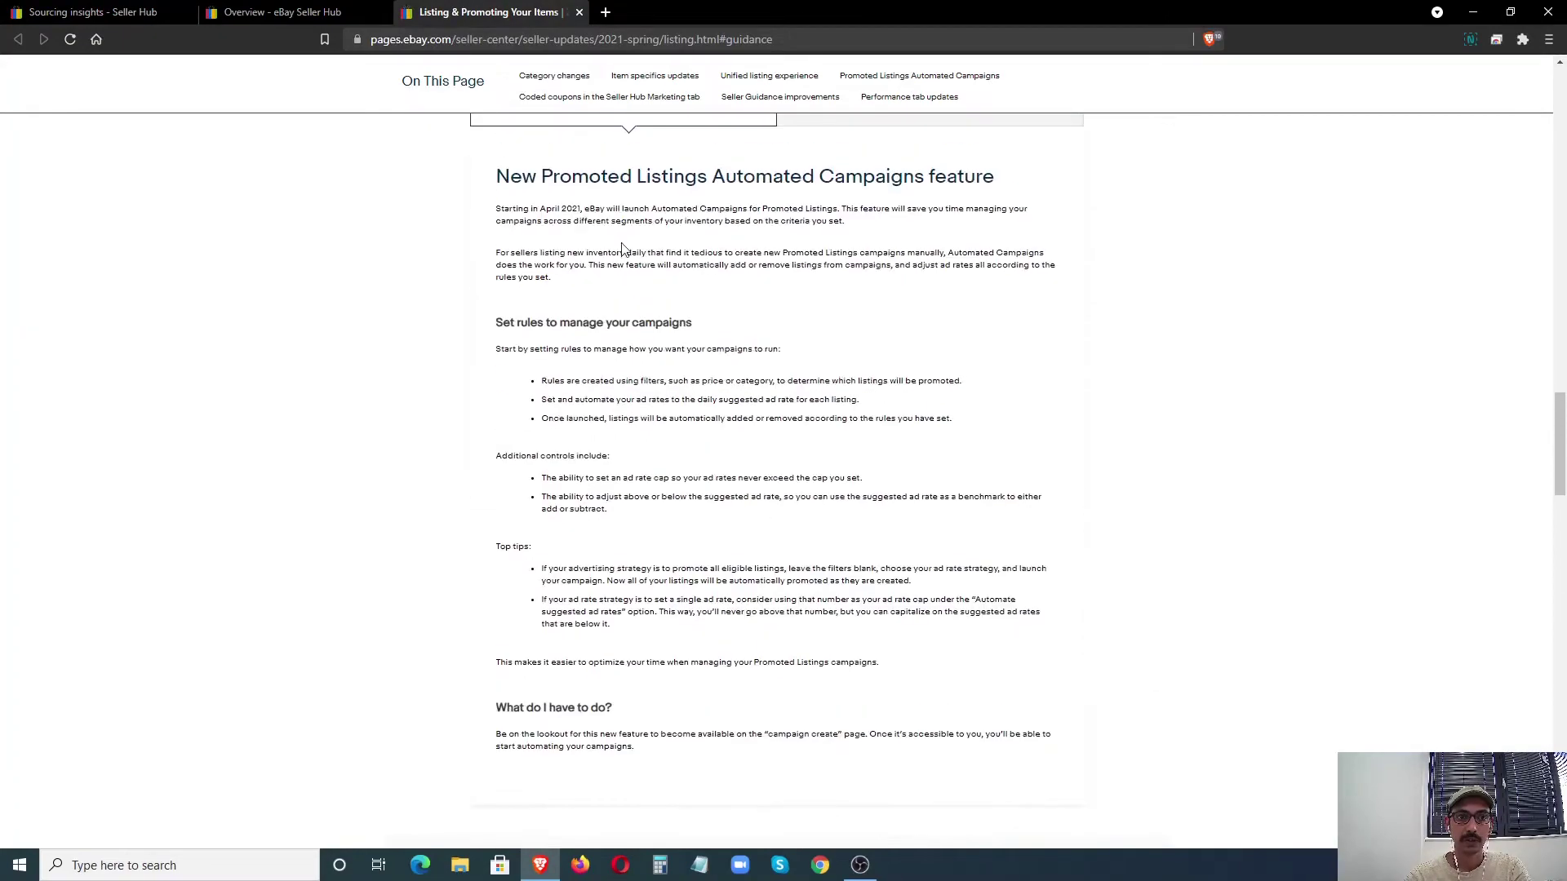
{"action": "scroll", "coordinate": [735, 300], "scroll_direction": "up", "scroll_amount": 1}
{"action": "scroll", "coordinate": [958, 384], "scroll_direction": "up", "scroll_amount": 2}
{"action": "scroll", "coordinate": [846, 433], "scroll_direction": "up", "scroll_amount": 5}
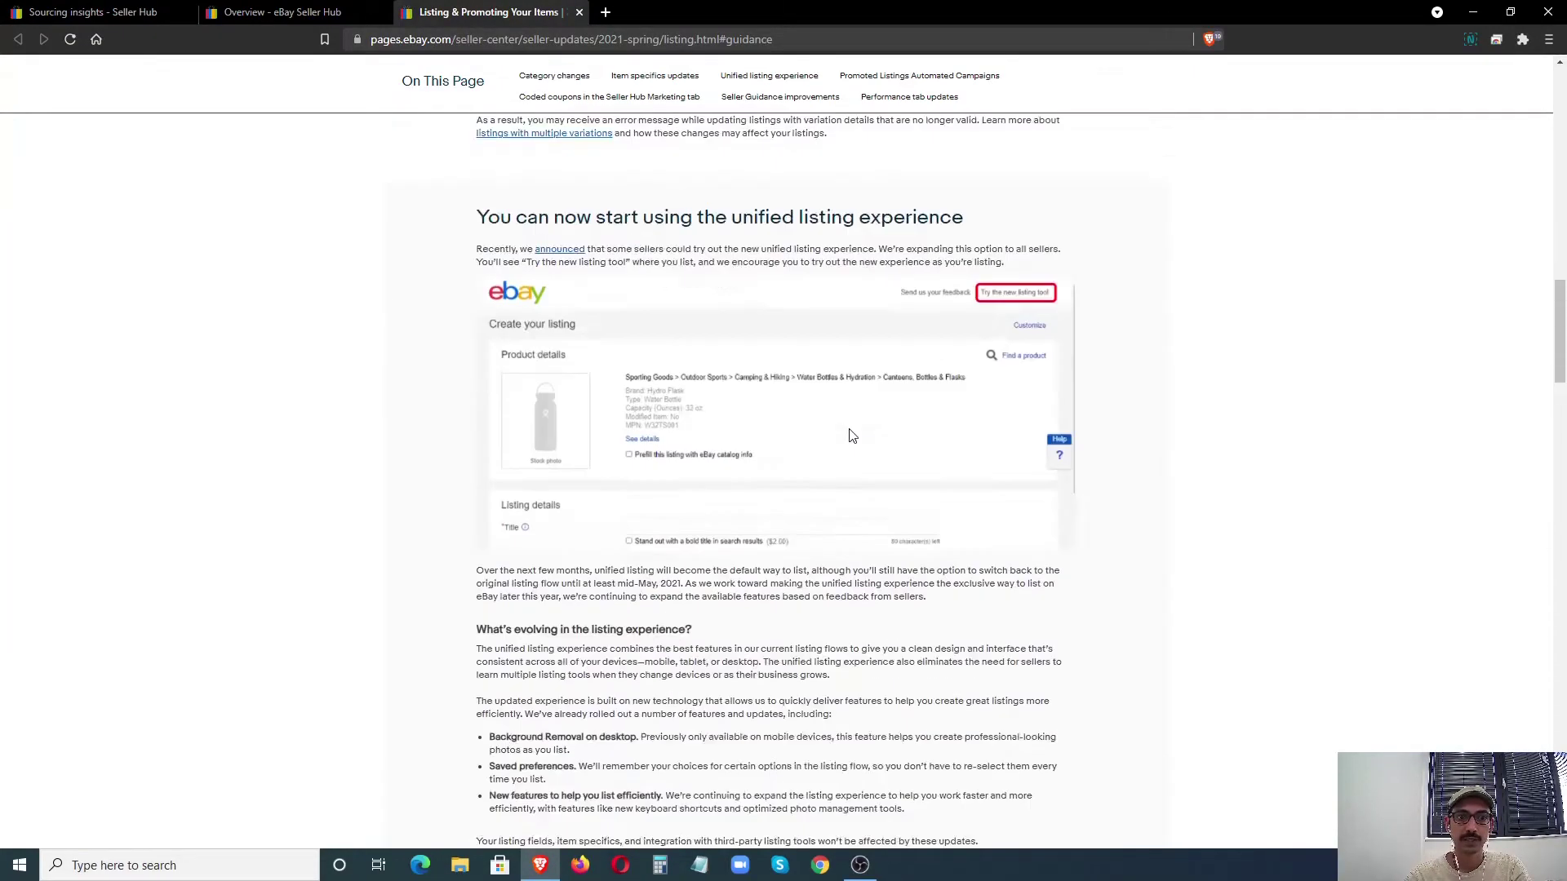
{"action": "scroll", "coordinate": [840, 432], "scroll_direction": "up", "scroll_amount": 3}
{"action": "scroll", "coordinate": [841, 431], "scroll_direction": "down", "scroll_amount": 4}
{"action": "scroll", "coordinate": [734, 579], "scroll_direction": "down", "scroll_amount": 4}
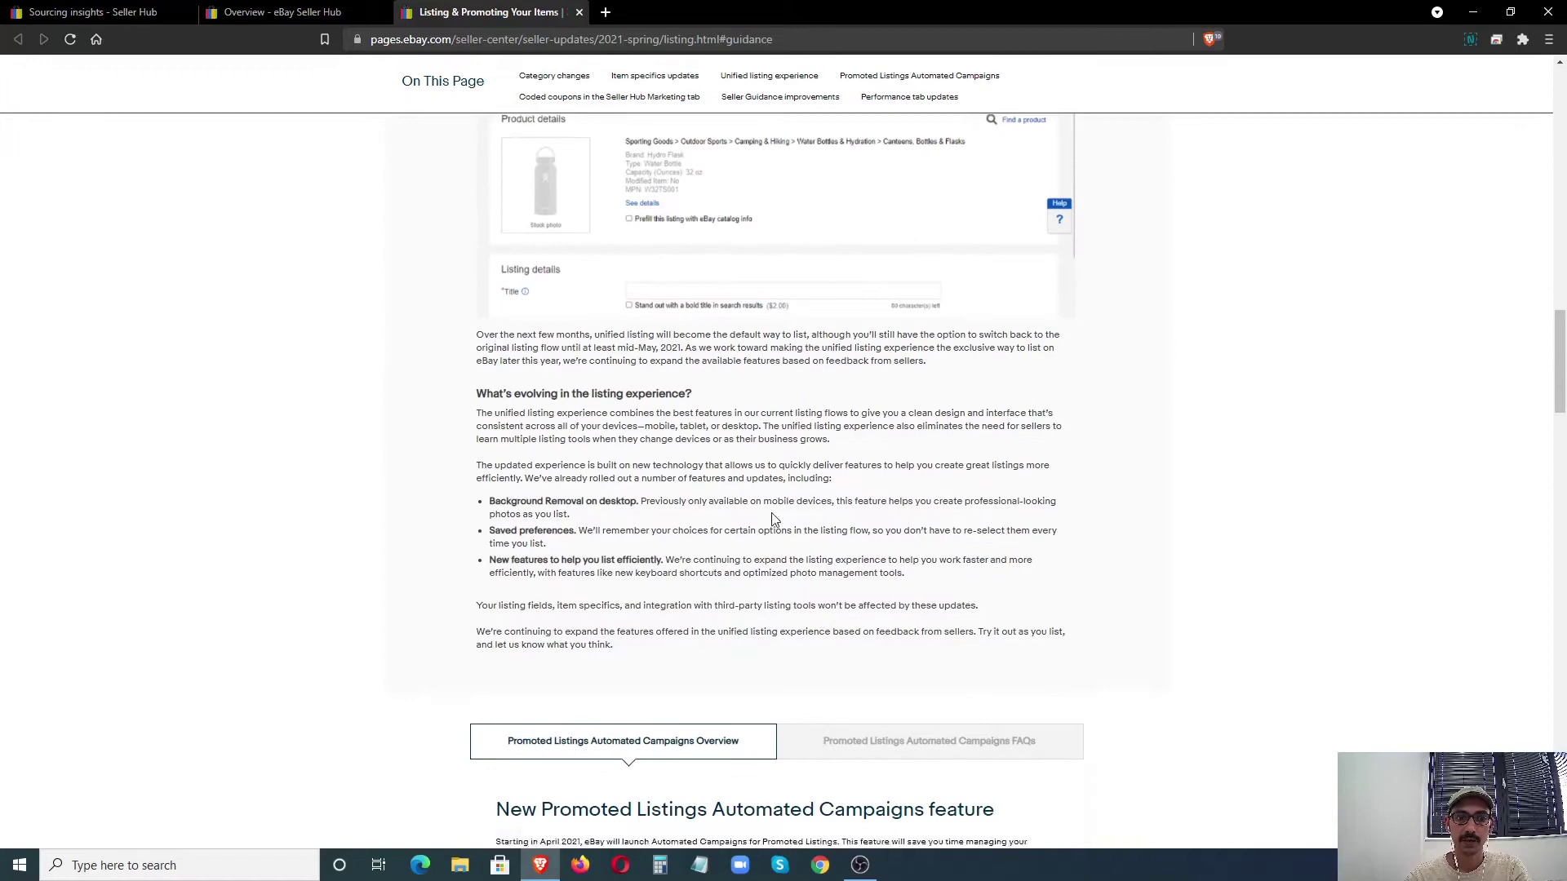
{"action": "left_click", "coordinate": [123, 13]}
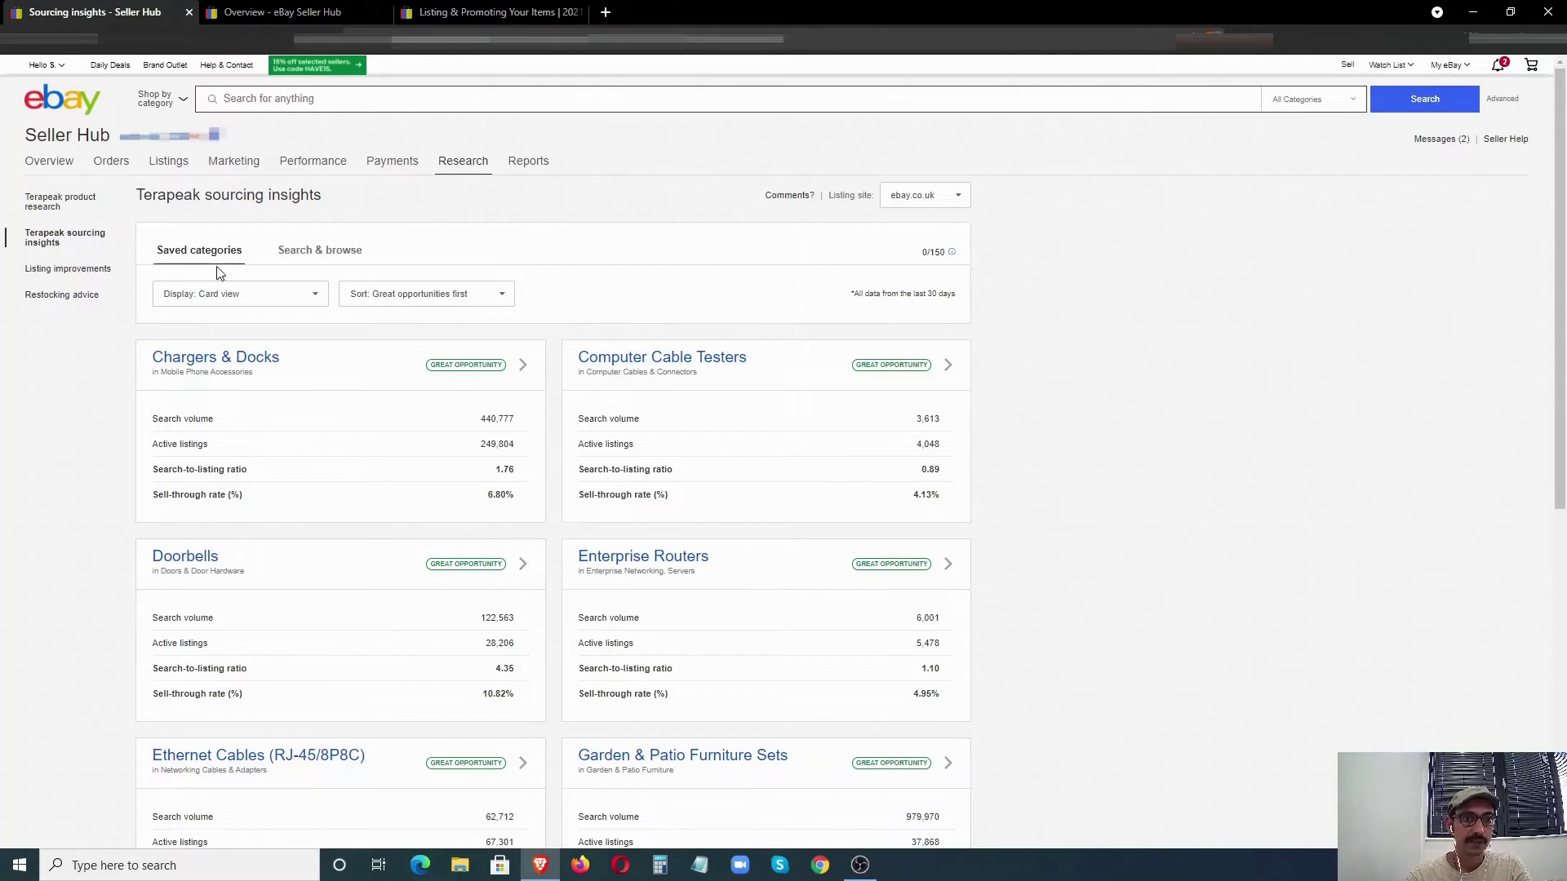
Step: Review the Listing site choices and keep ebay.co.uk selected
{"action": "left_click", "coordinate": [954, 197]}
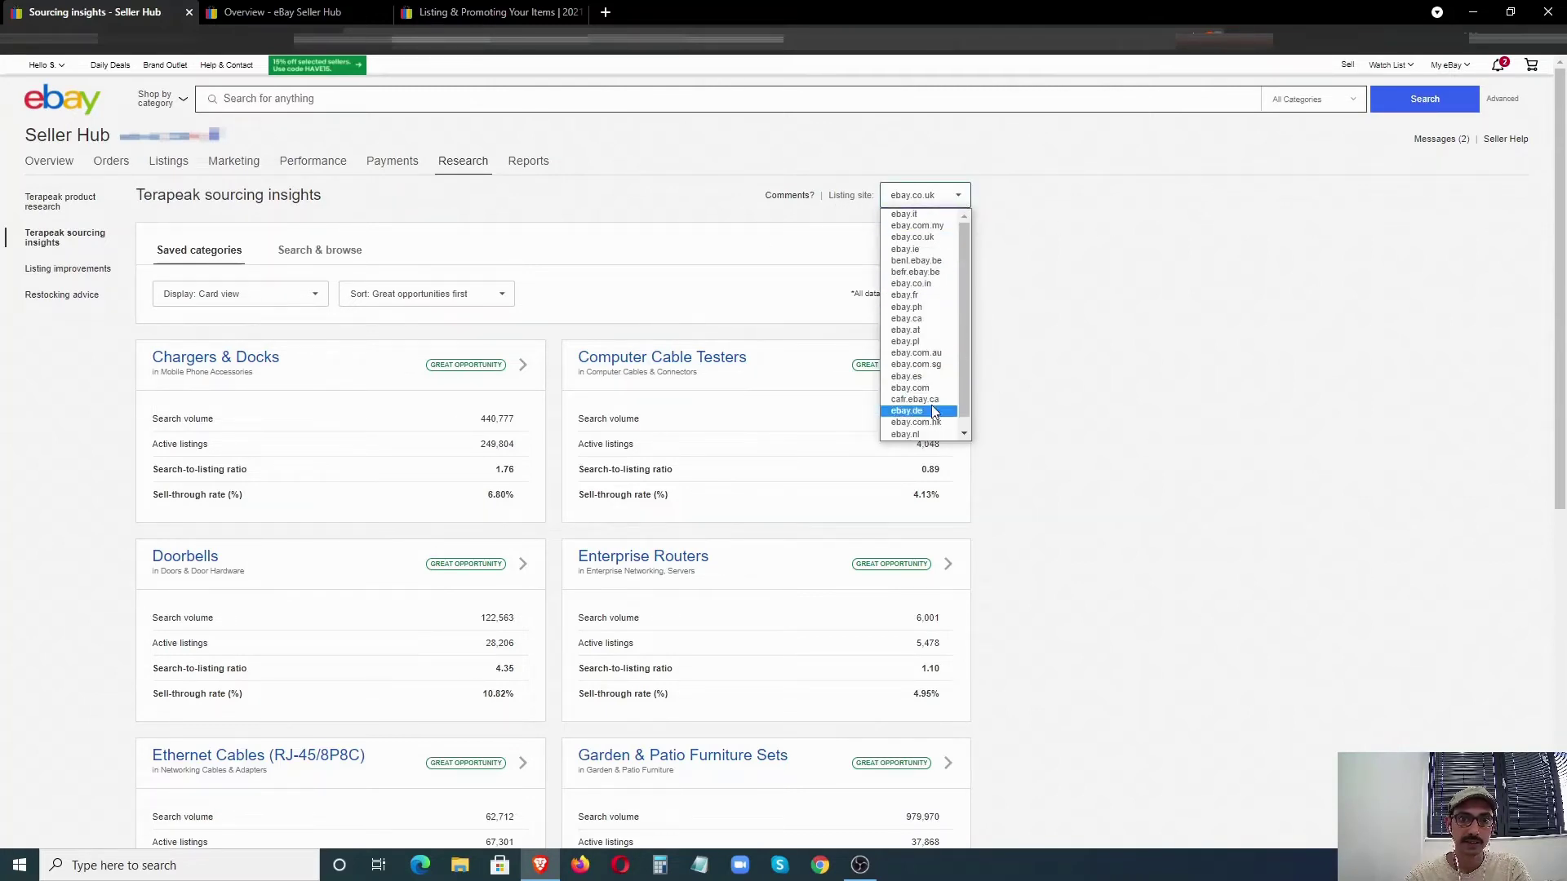
{"action": "left_click", "coordinate": [1163, 337]}
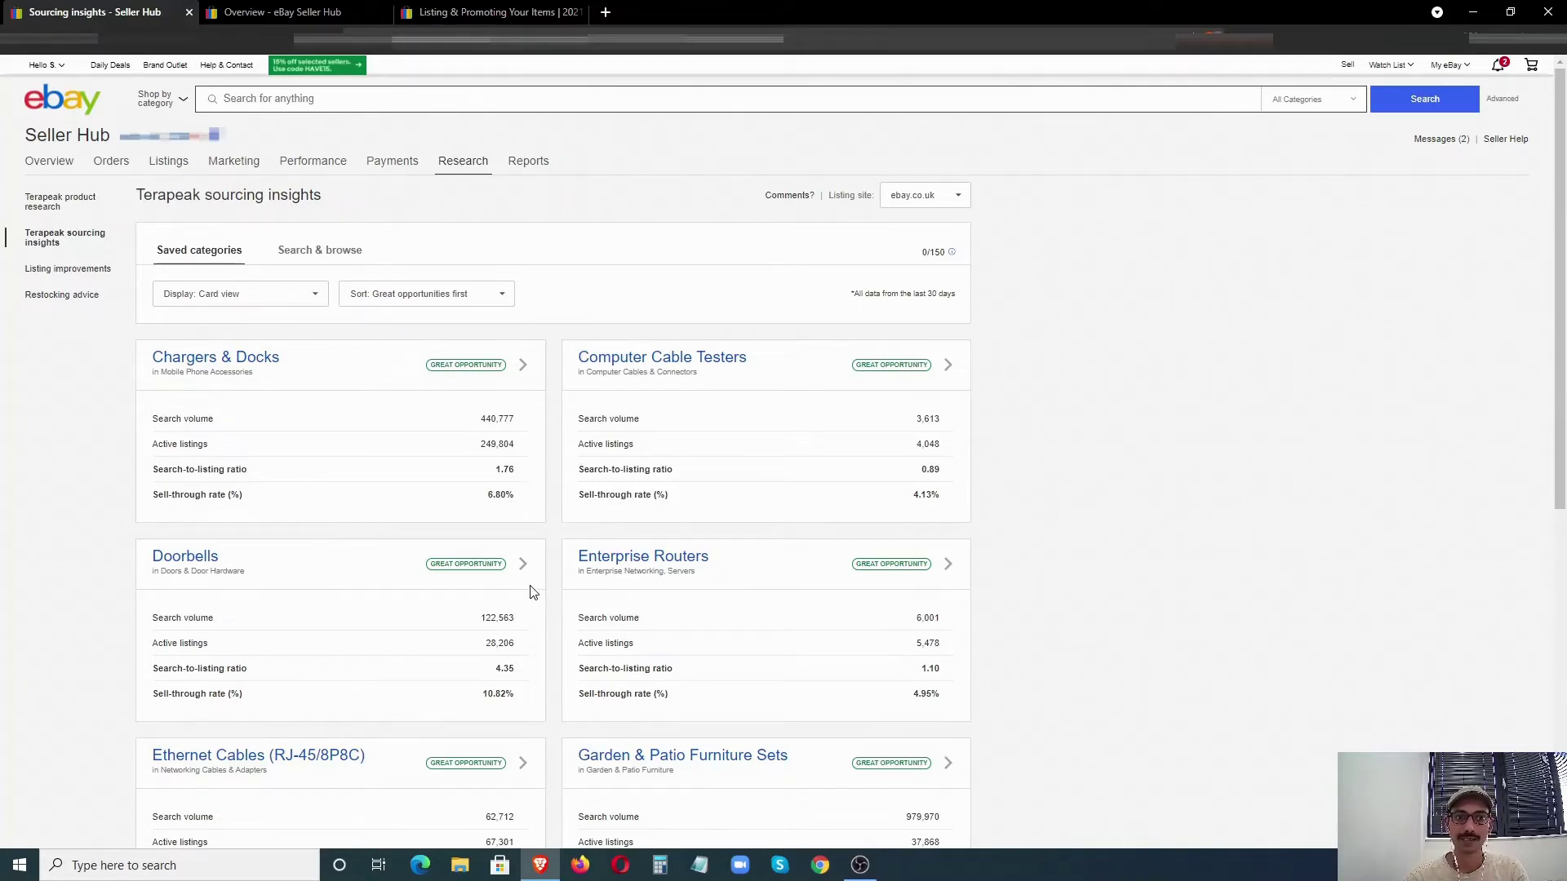
{"action": "left_click", "coordinate": [321, 252]}
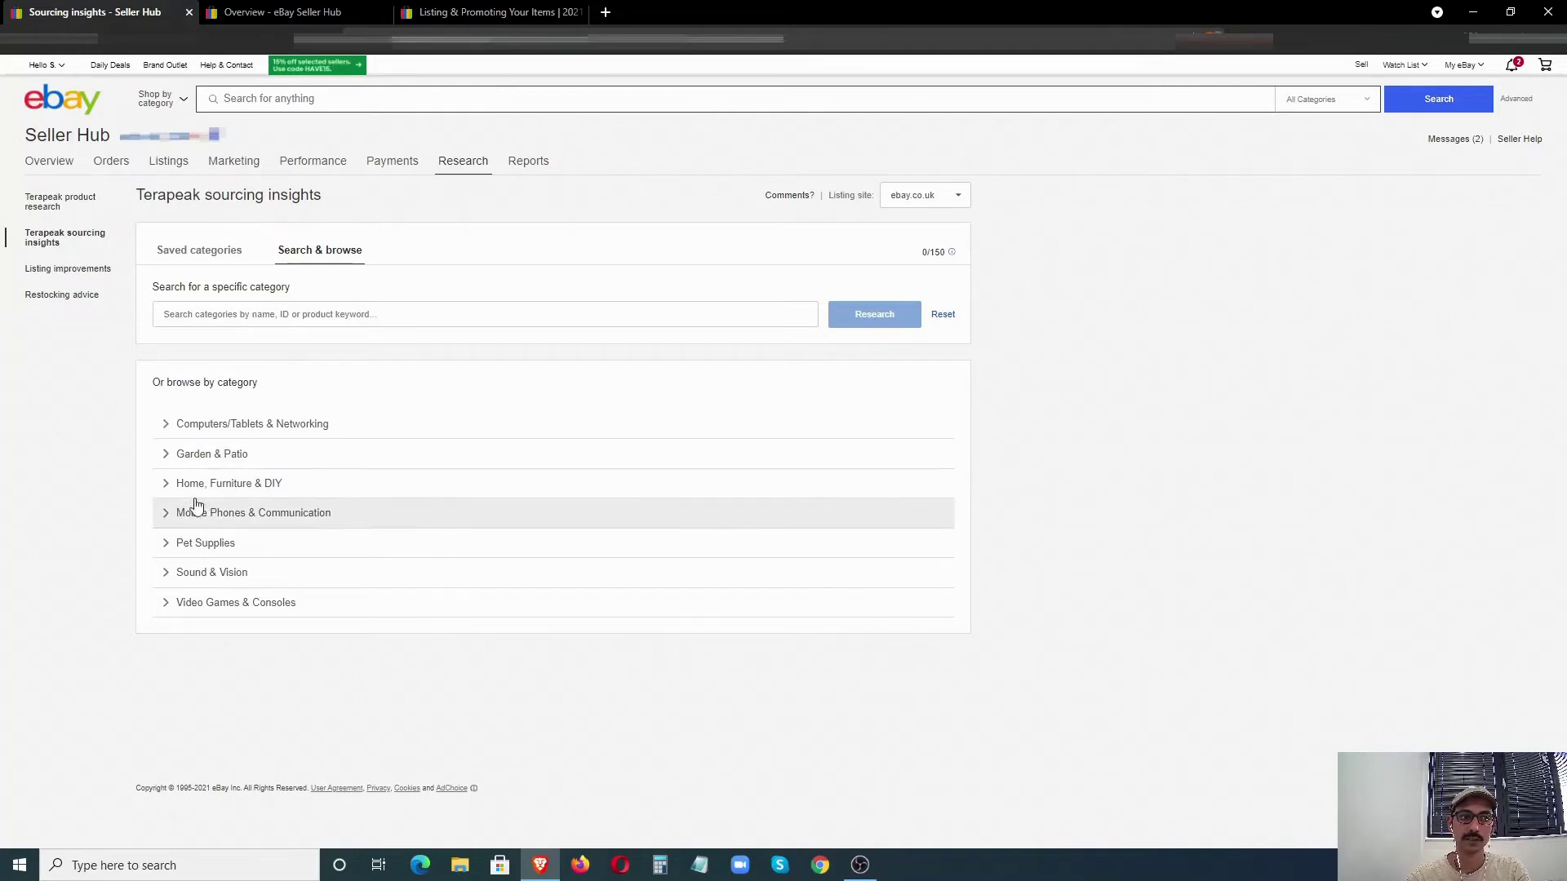
{"action": "left_click", "coordinate": [165, 424]}
{"action": "scroll", "coordinate": [193, 437], "scroll_direction": "down", "scroll_amount": 2}
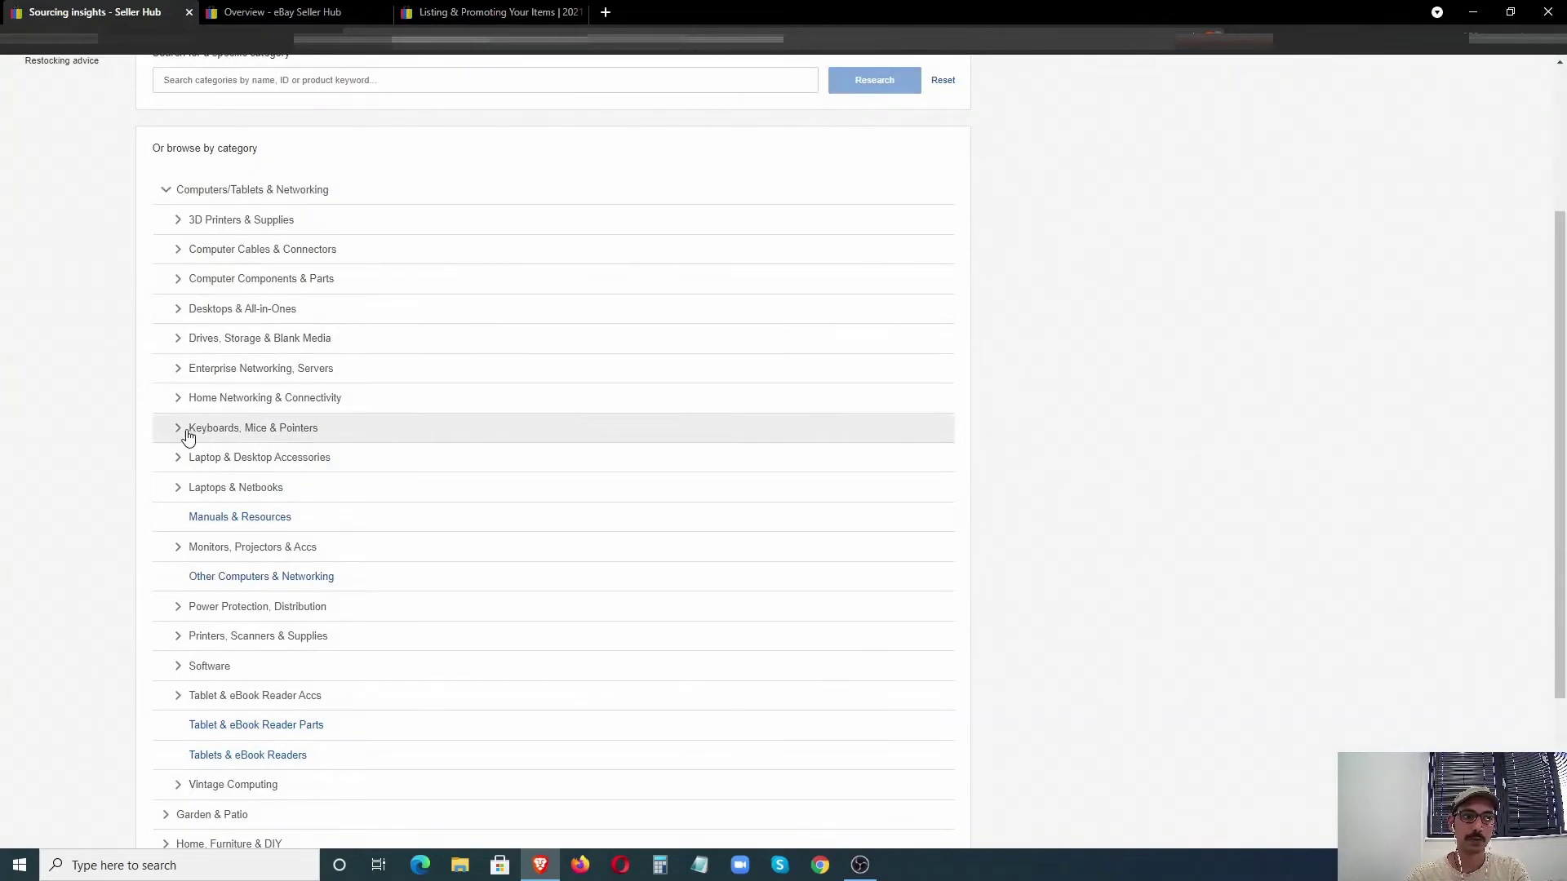
{"action": "left_click", "coordinate": [167, 193]}
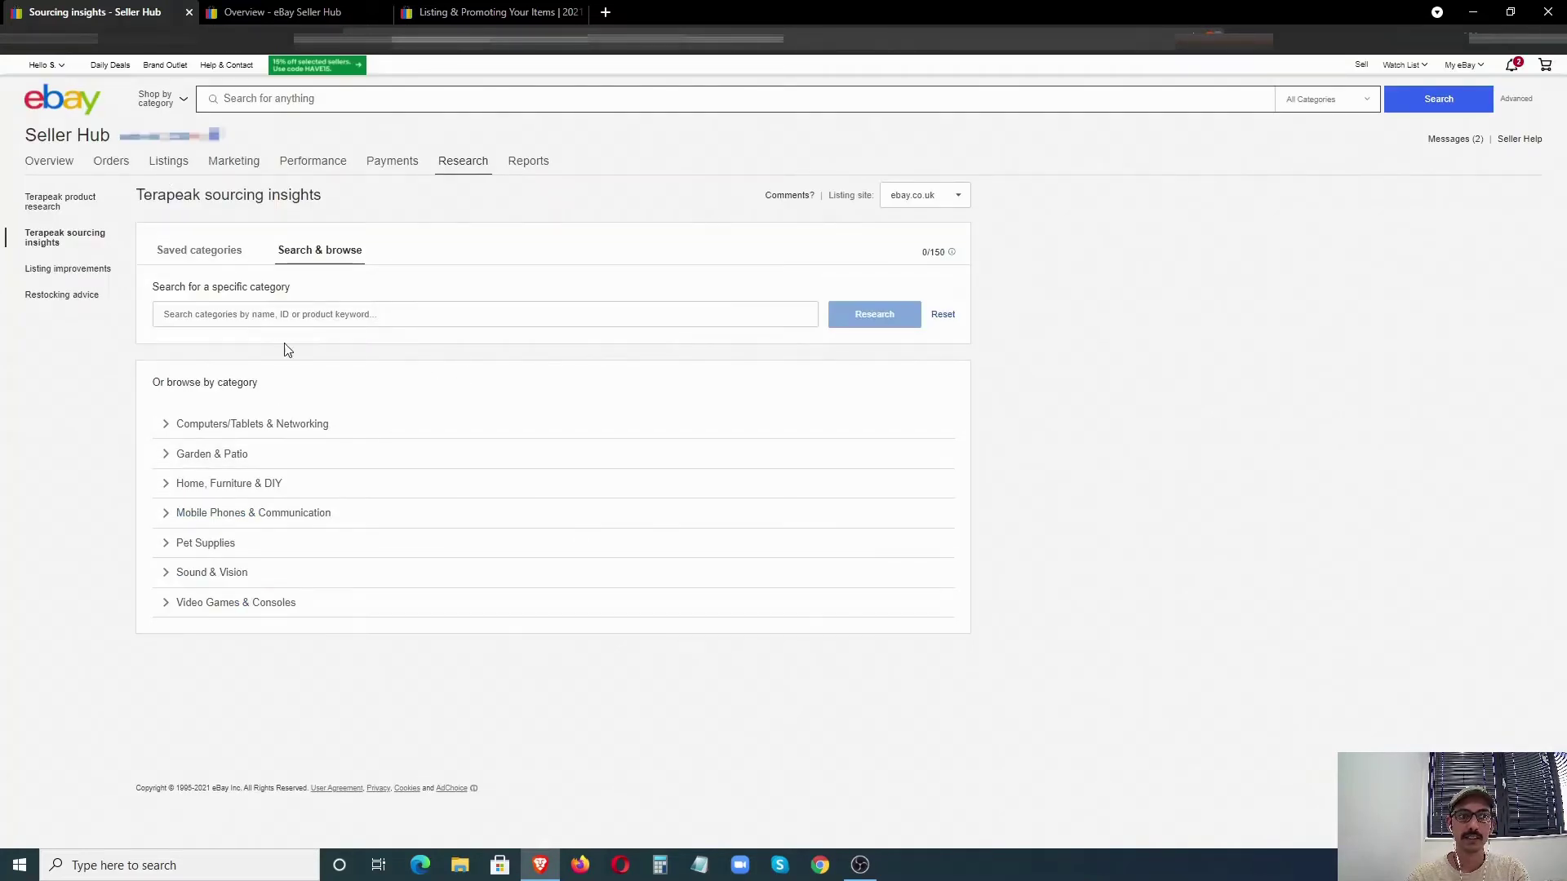
{"action": "left_click", "coordinate": [203, 254]}
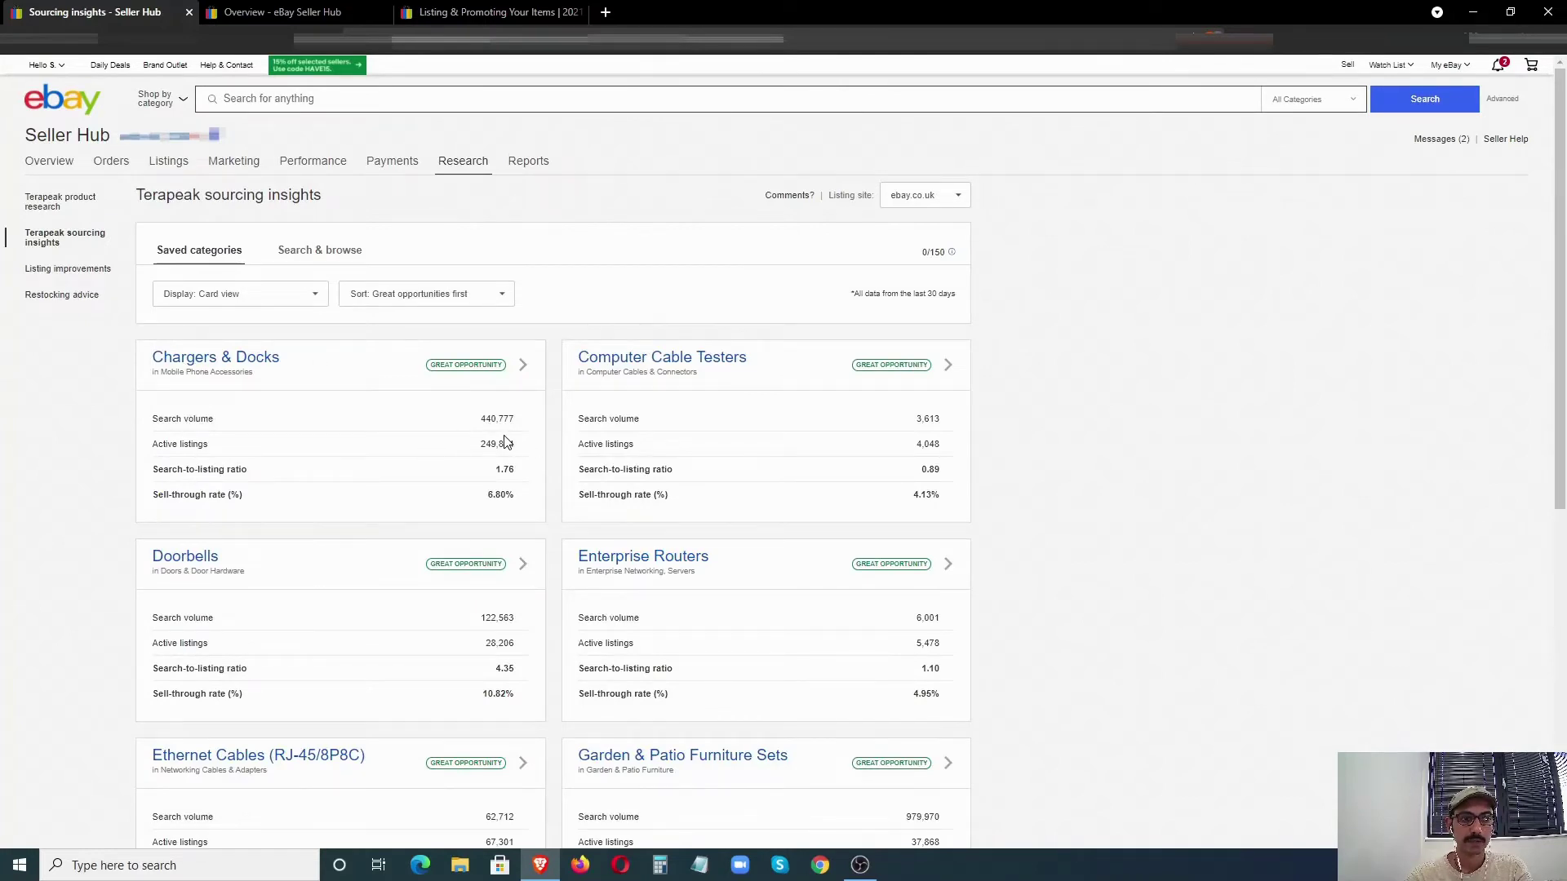
{"action": "scroll", "coordinate": [499, 441], "scroll_direction": "down", "scroll_amount": 1}
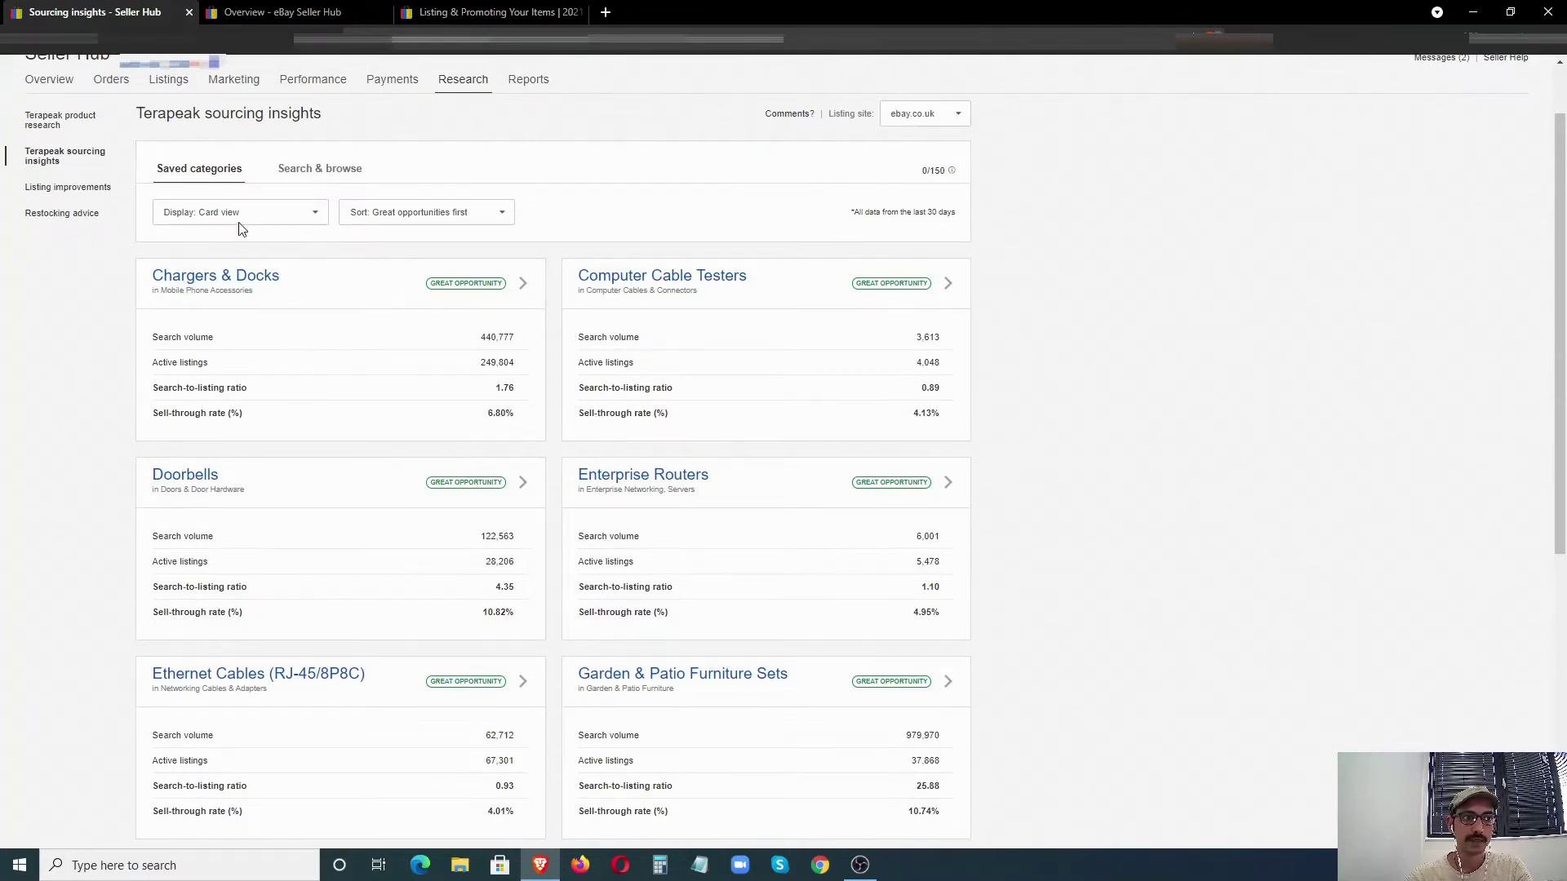
{"action": "left_click", "coordinate": [281, 221]}
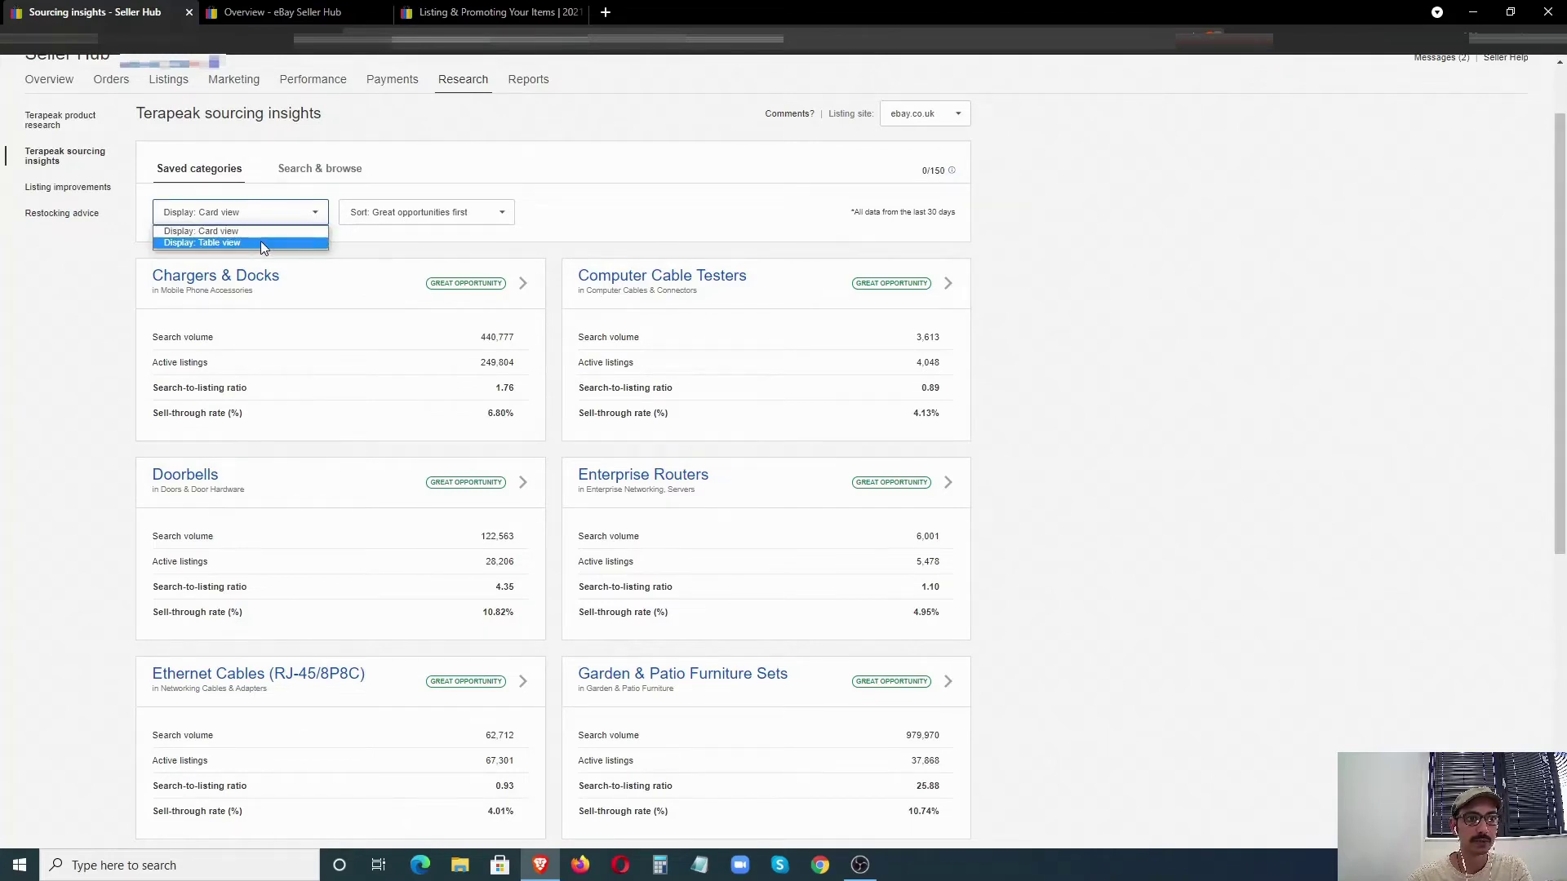
{"action": "left_click", "coordinate": [265, 242]}
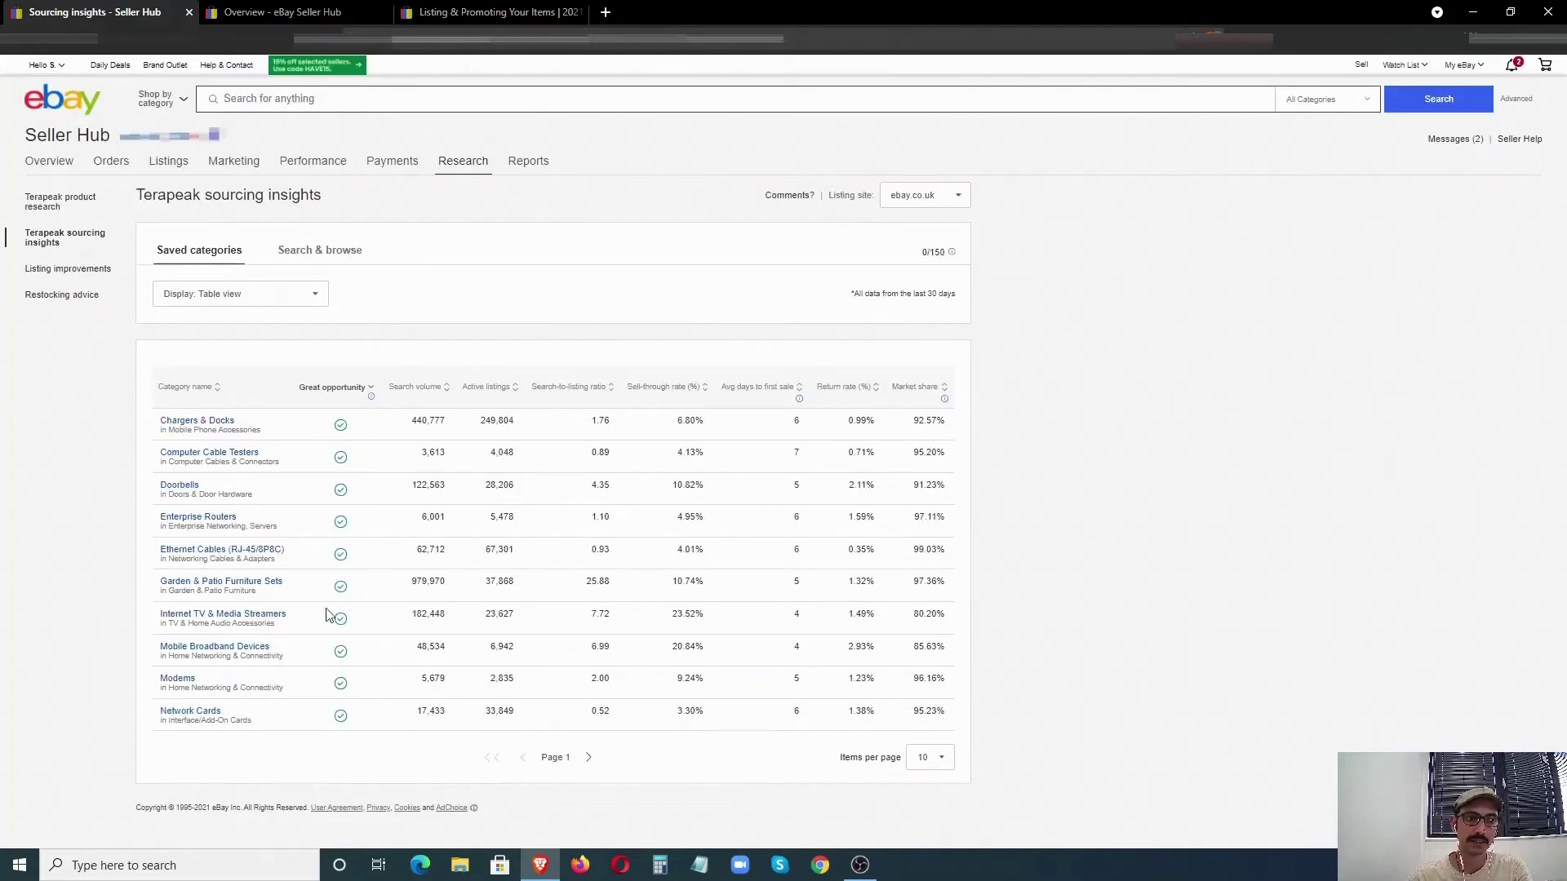
{"action": "left_click", "coordinate": [267, 297]}
{"action": "left_click", "coordinate": [260, 315]}
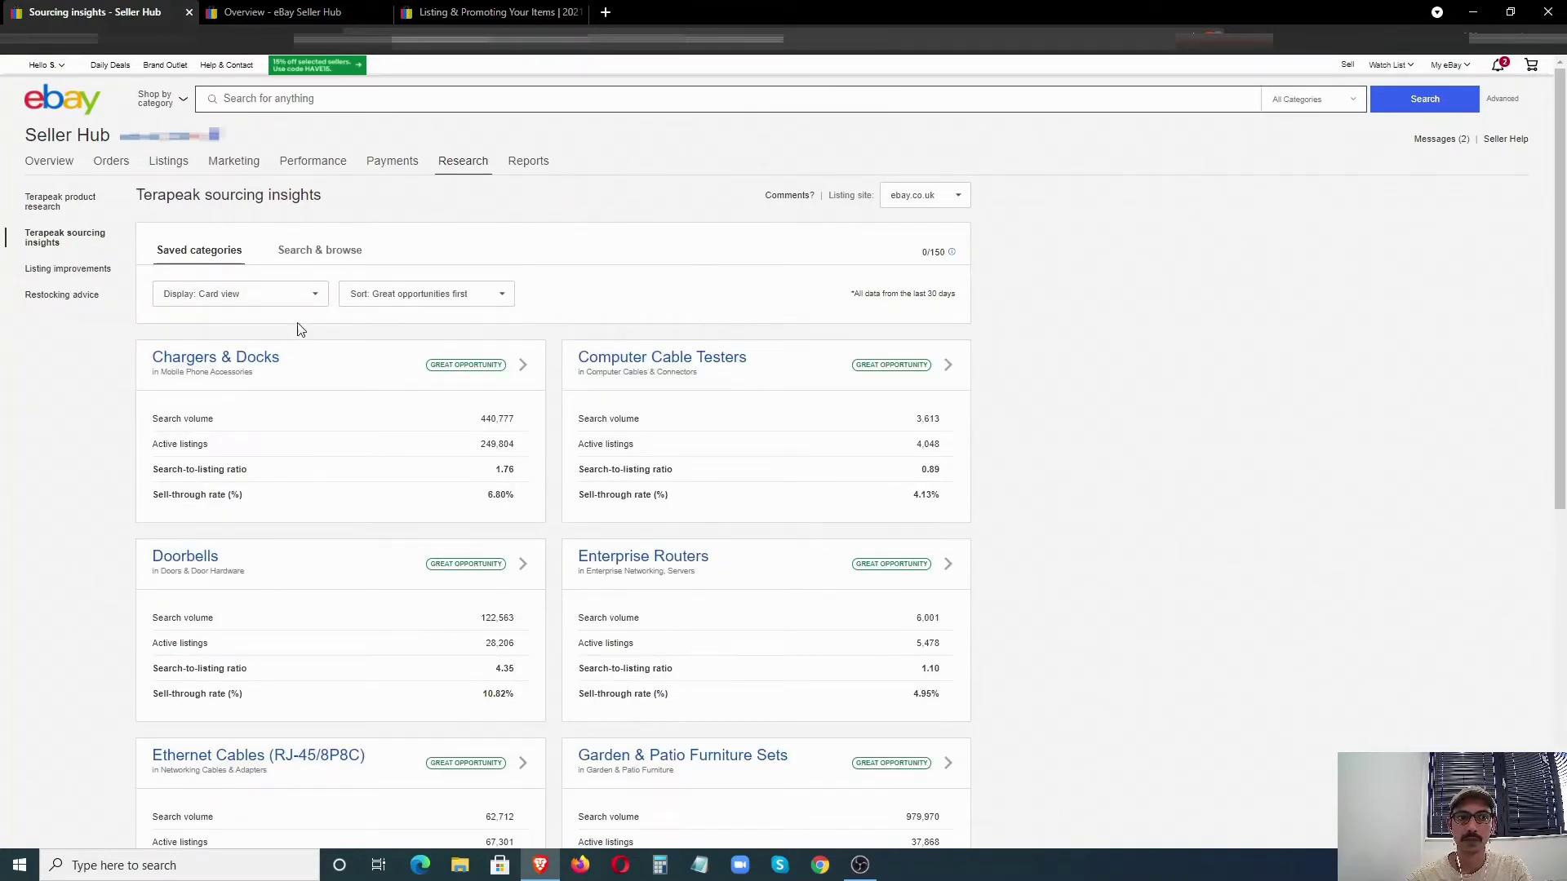
{"action": "left_click", "coordinate": [503, 298]}
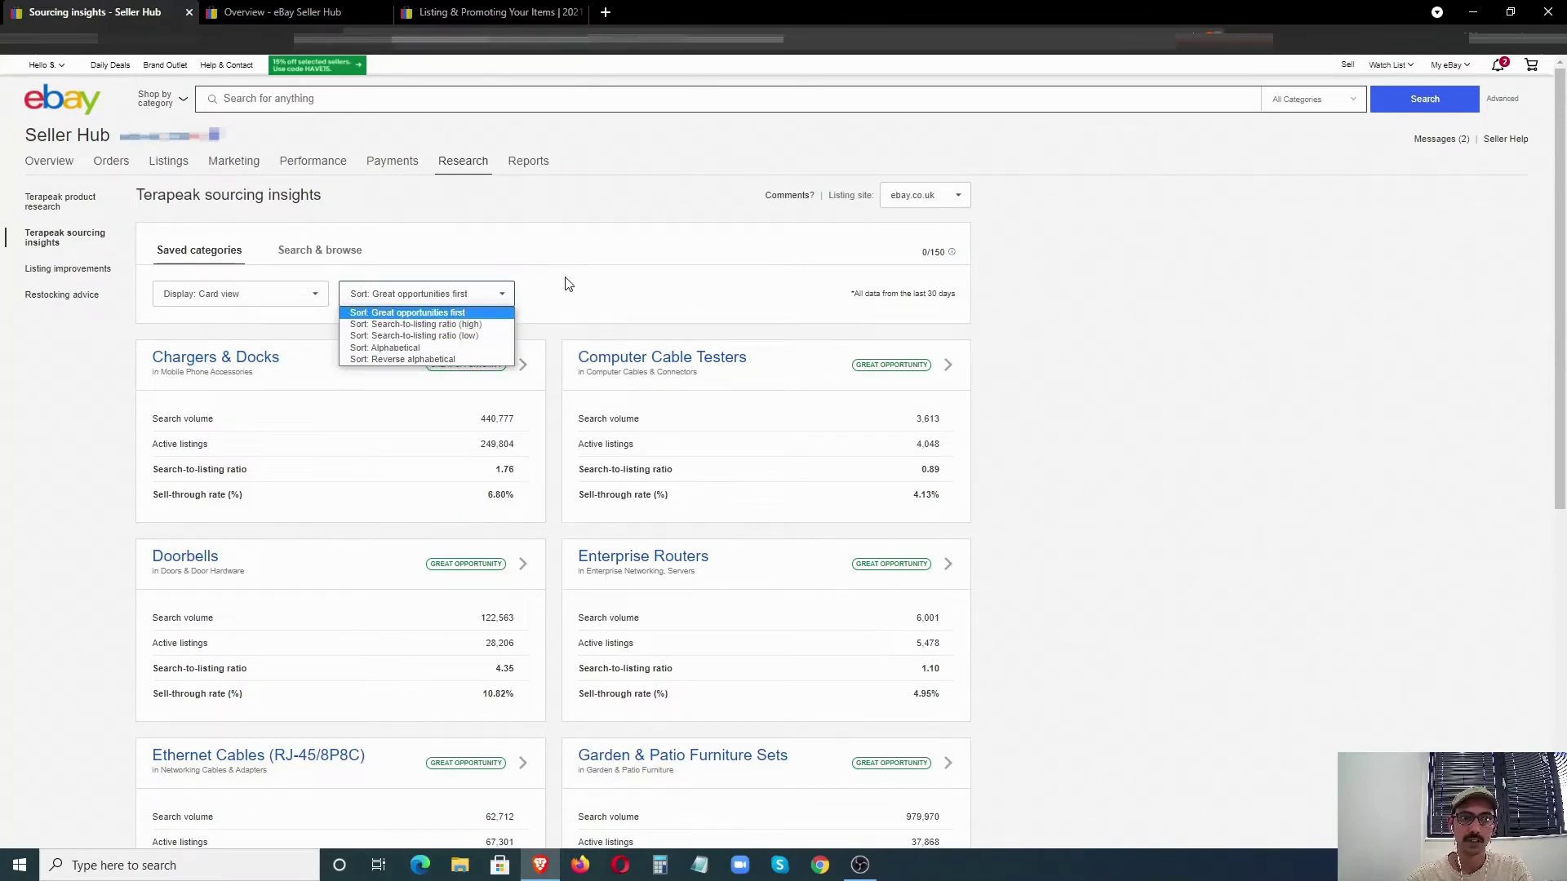
{"action": "left_click", "coordinate": [621, 282]}
{"action": "scroll", "coordinate": [613, 288], "scroll_direction": "down", "scroll_amount": 1}
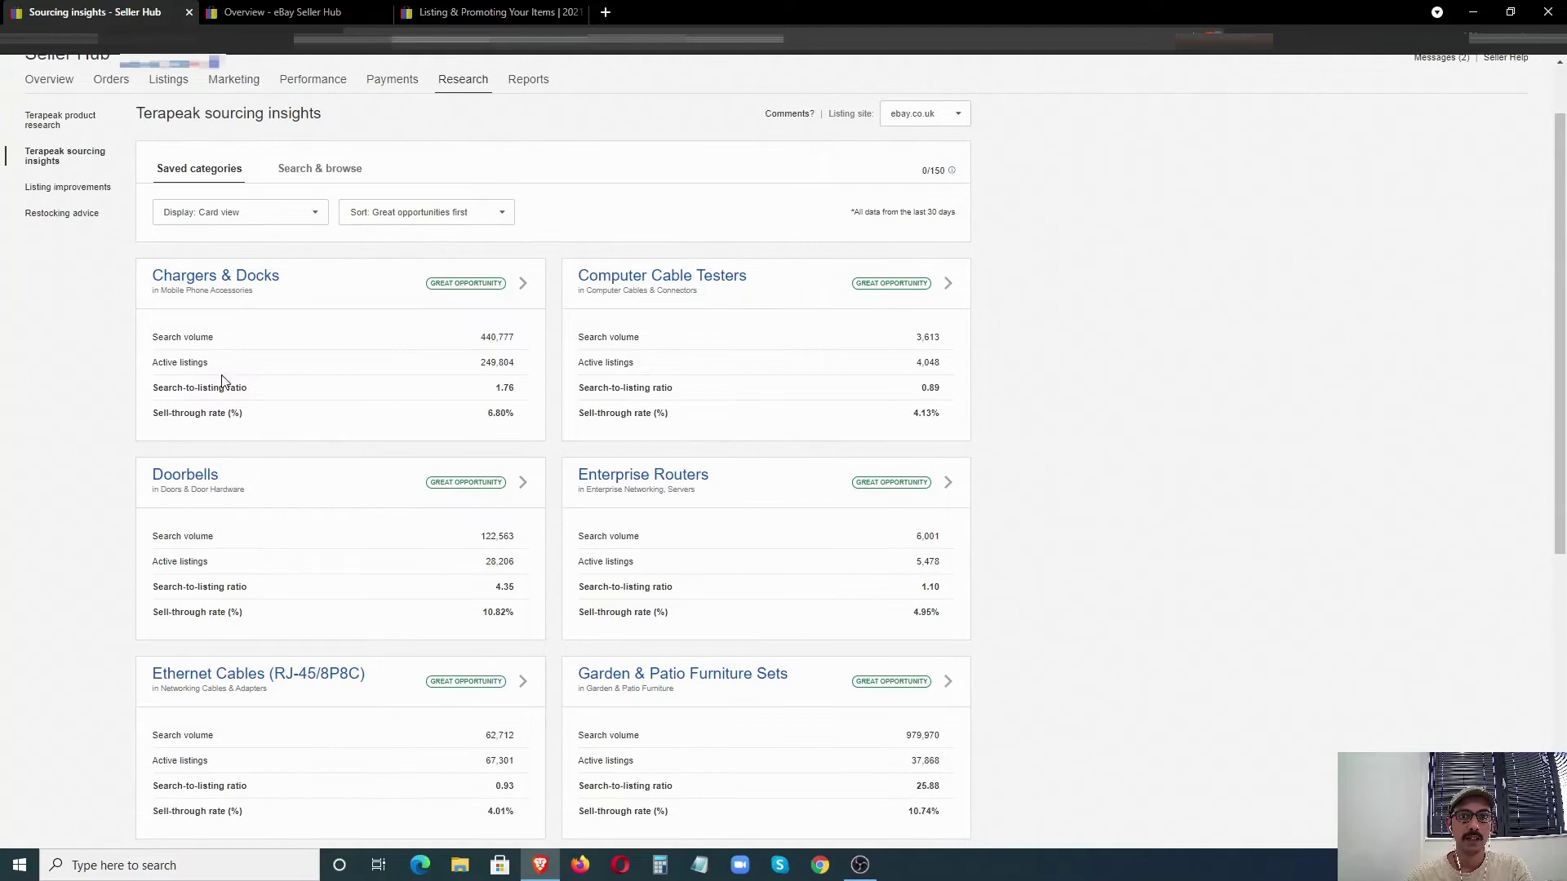
{"action": "scroll", "coordinate": [354, 322], "scroll_direction": "down", "scroll_amount": 1}
{"action": "scroll", "coordinate": [346, 487], "scroll_direction": "down", "scroll_amount": 1}
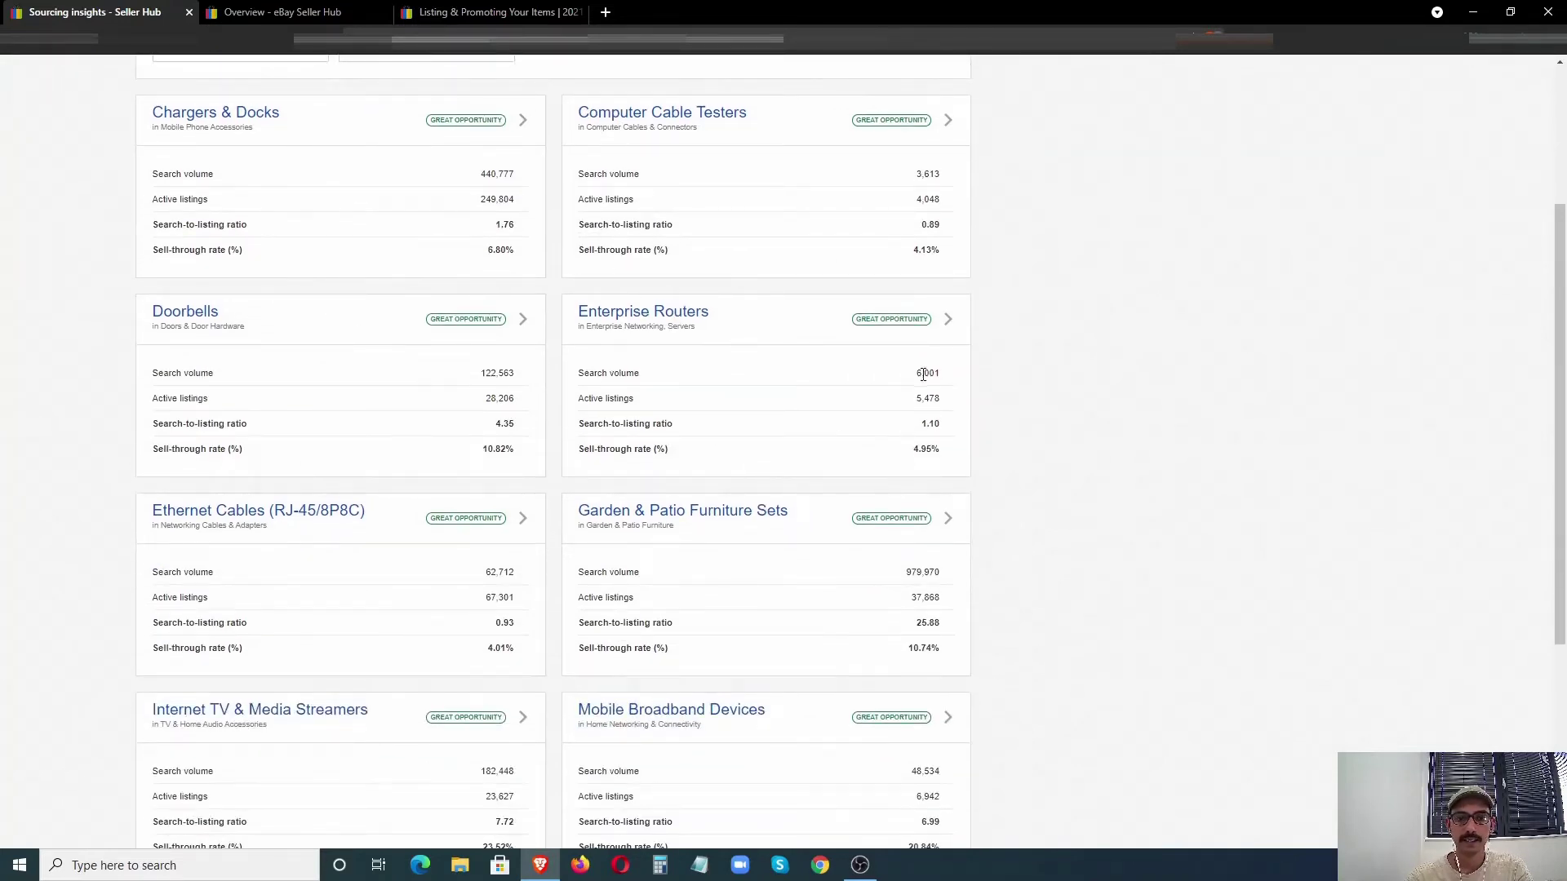
{"action": "scroll", "coordinate": [926, 371], "scroll_direction": "up", "scroll_amount": 3}
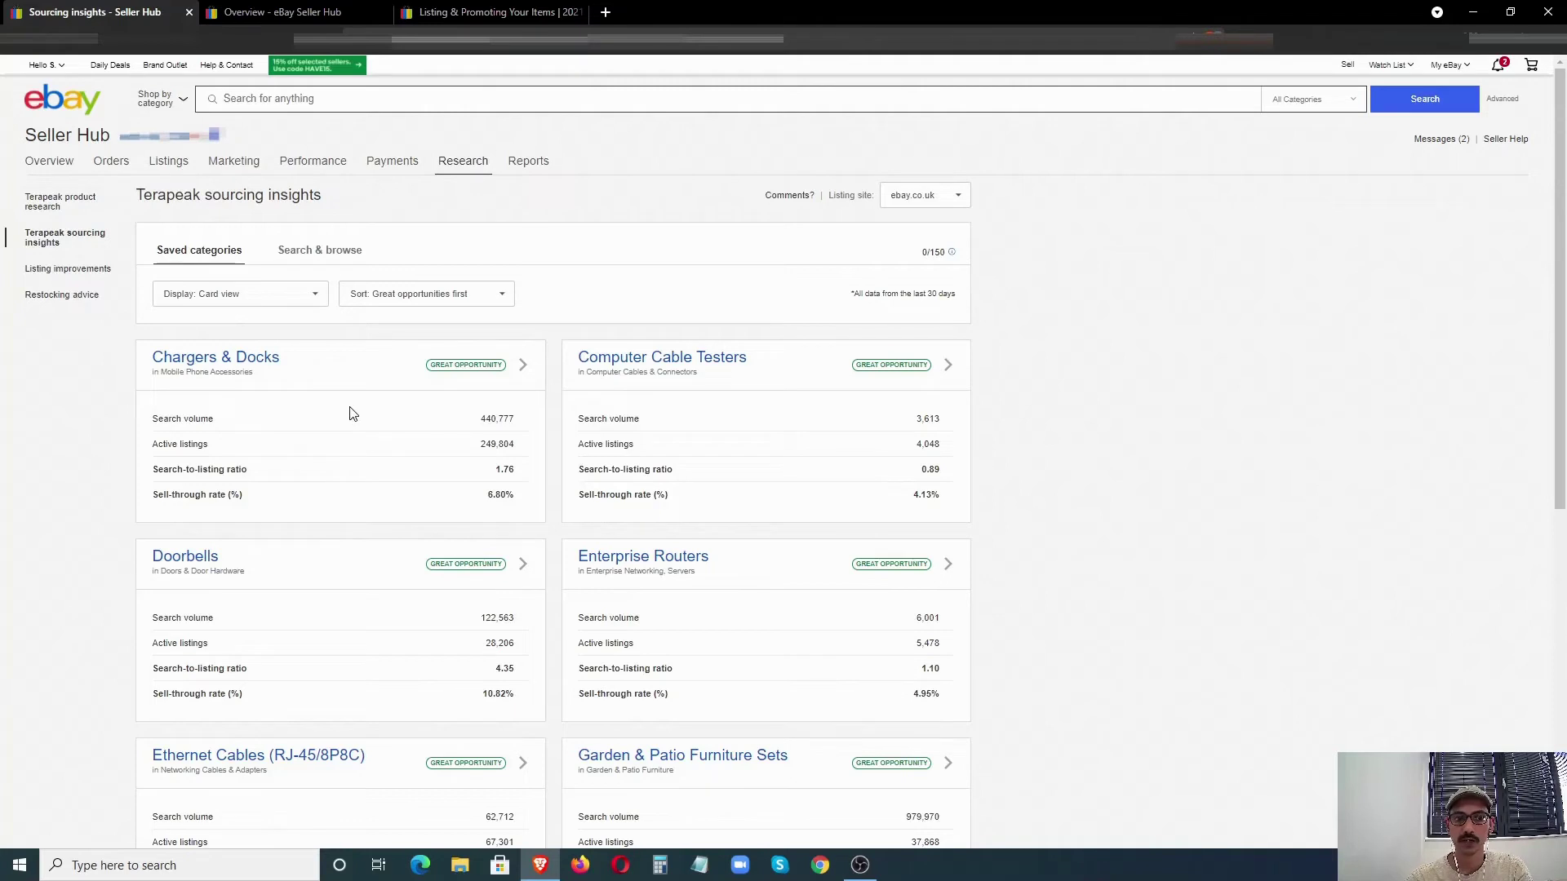
Step: View Chargers & Docks details, keeping All formats and All conditions filters unchanged
{"action": "left_click", "coordinate": [238, 357]}
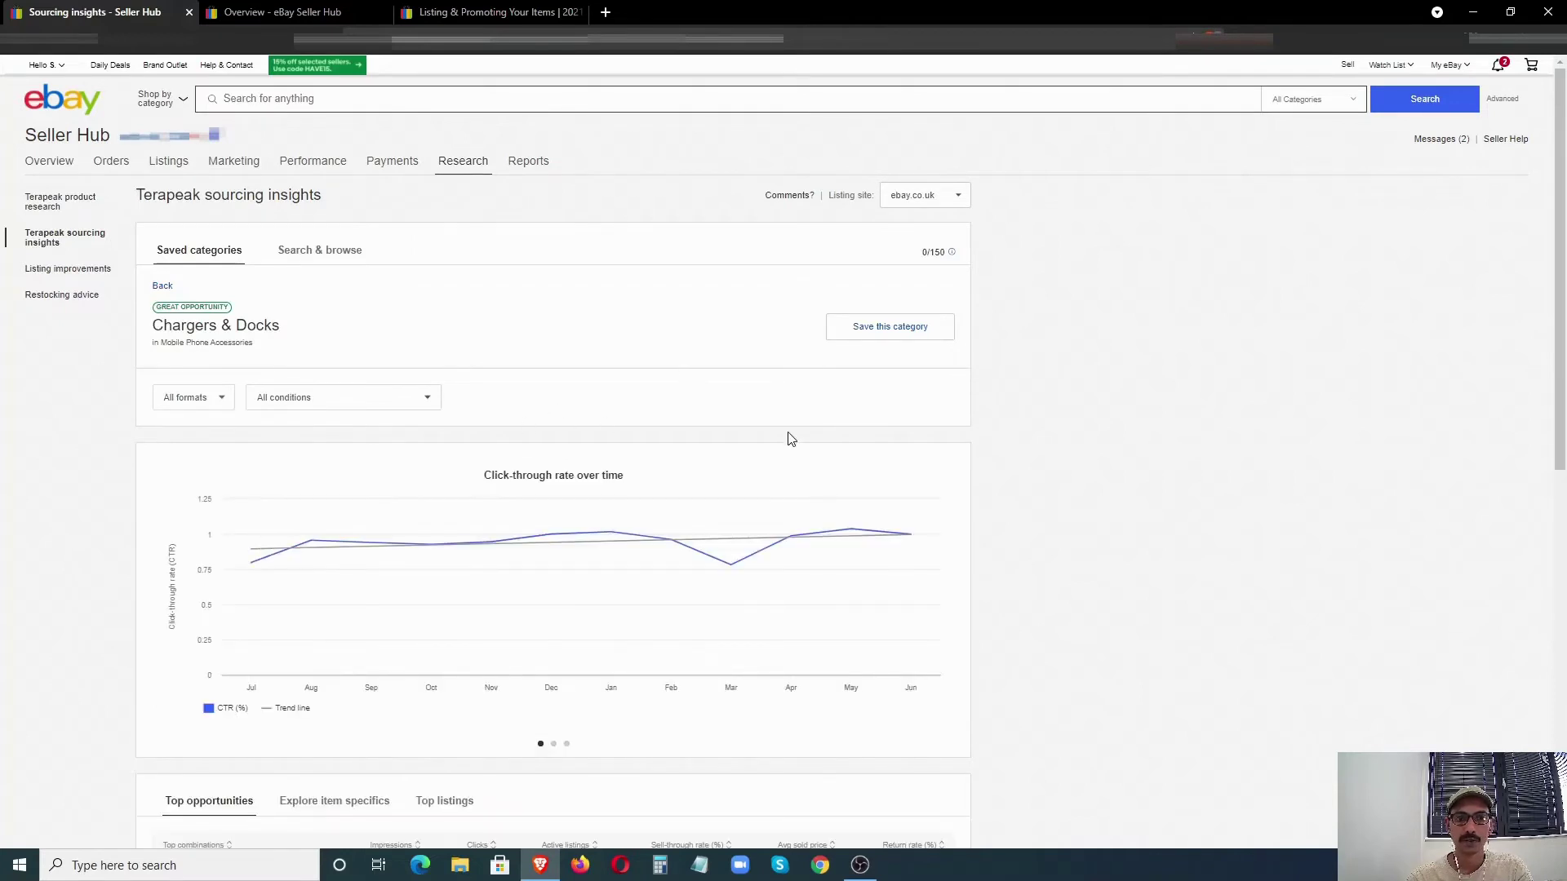
{"action": "scroll", "coordinate": [1101, 371], "scroll_direction": "down", "scroll_amount": 2}
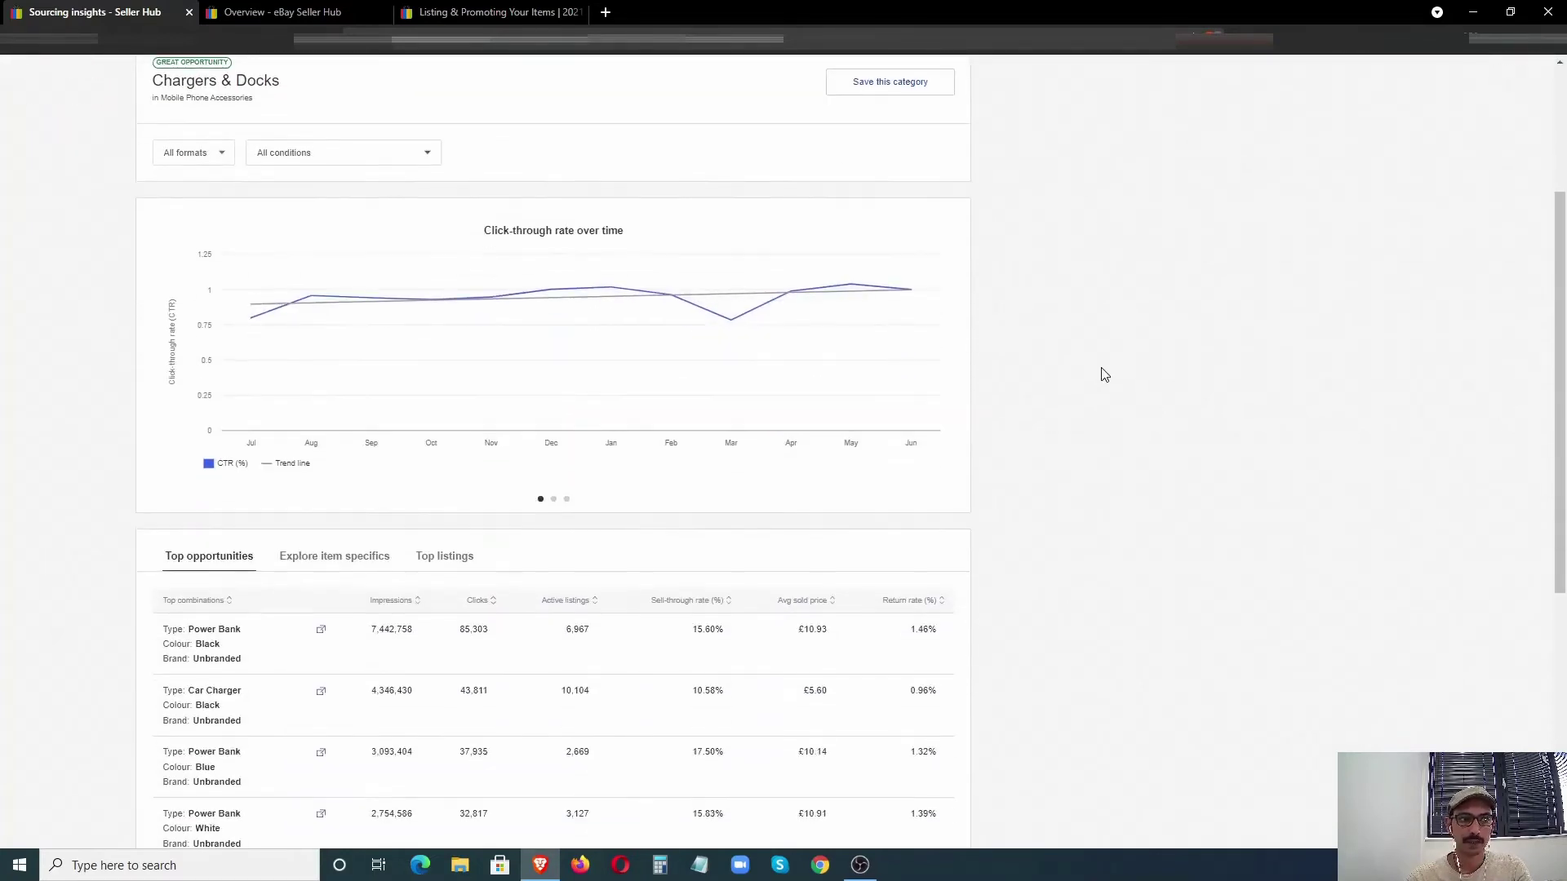
{"action": "scroll", "coordinate": [797, 343], "scroll_direction": "up", "scroll_amount": 1}
{"action": "scroll", "coordinate": [490, 392], "scroll_direction": "up", "scroll_amount": 1}
{"action": "left_click", "coordinate": [212, 400]}
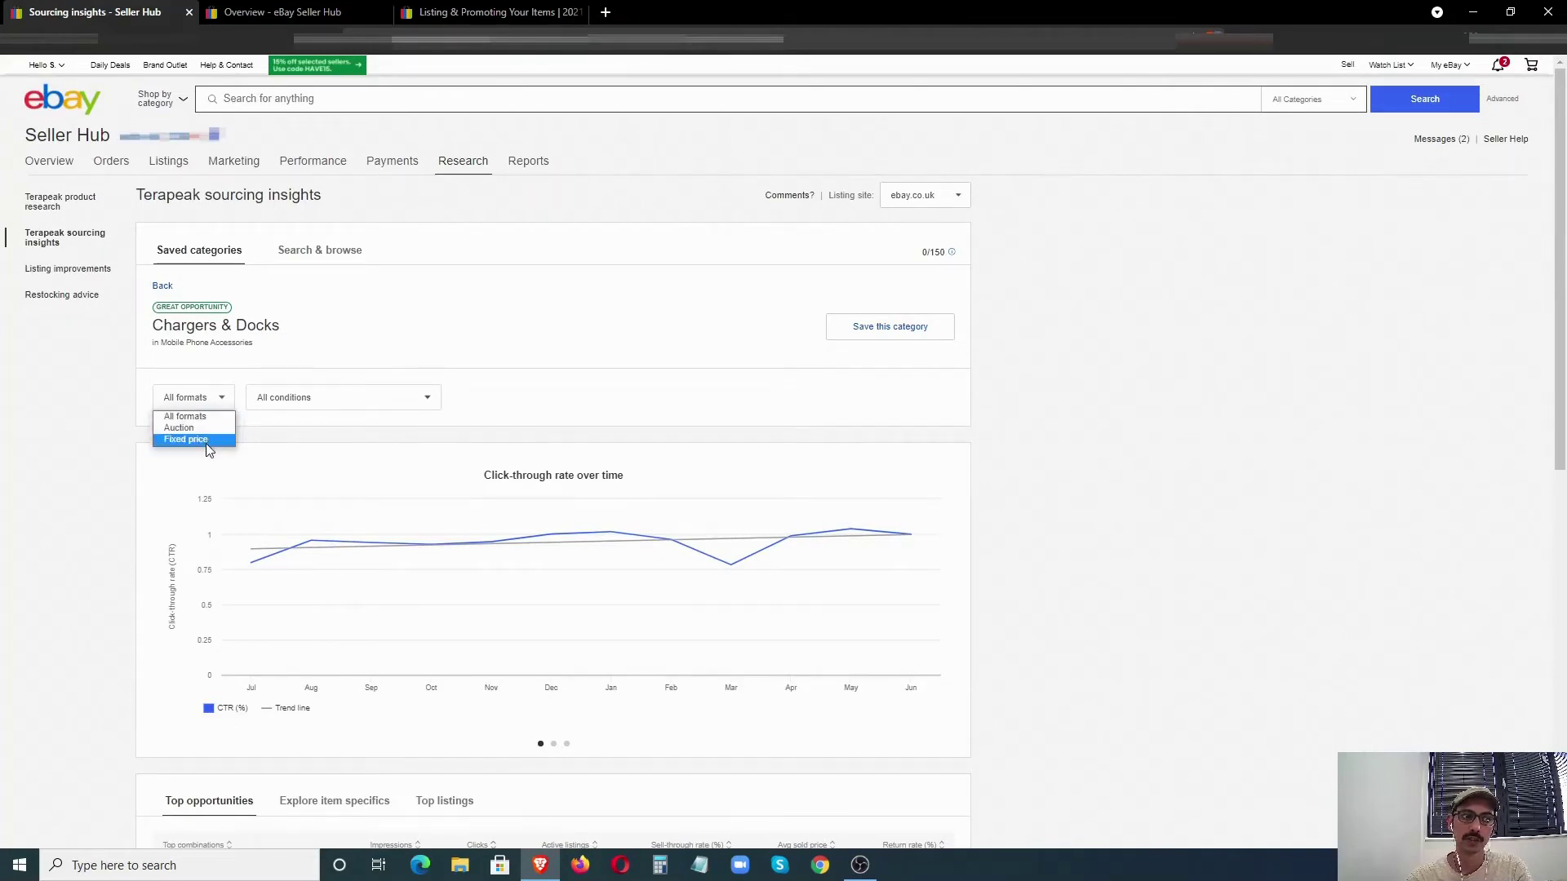
{"action": "left_click", "coordinate": [416, 406]}
{"action": "left_click", "coordinate": [558, 388]}
{"action": "scroll", "coordinate": [906, 375], "scroll_direction": "down", "scroll_amount": 2}
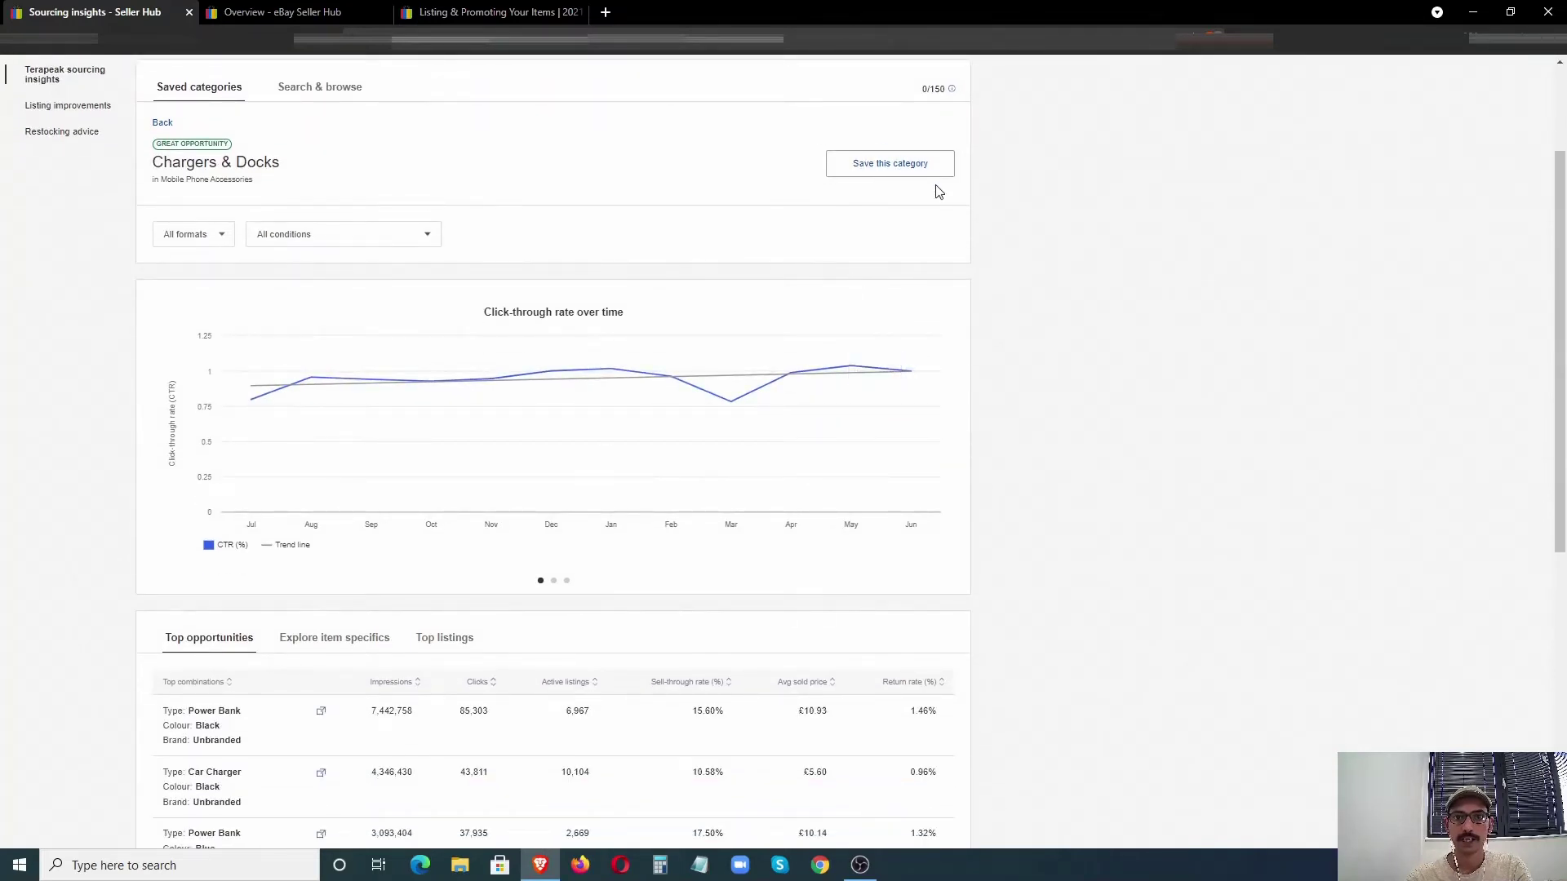
{"action": "scroll", "coordinate": [938, 191], "scroll_direction": "up", "scroll_amount": 2}
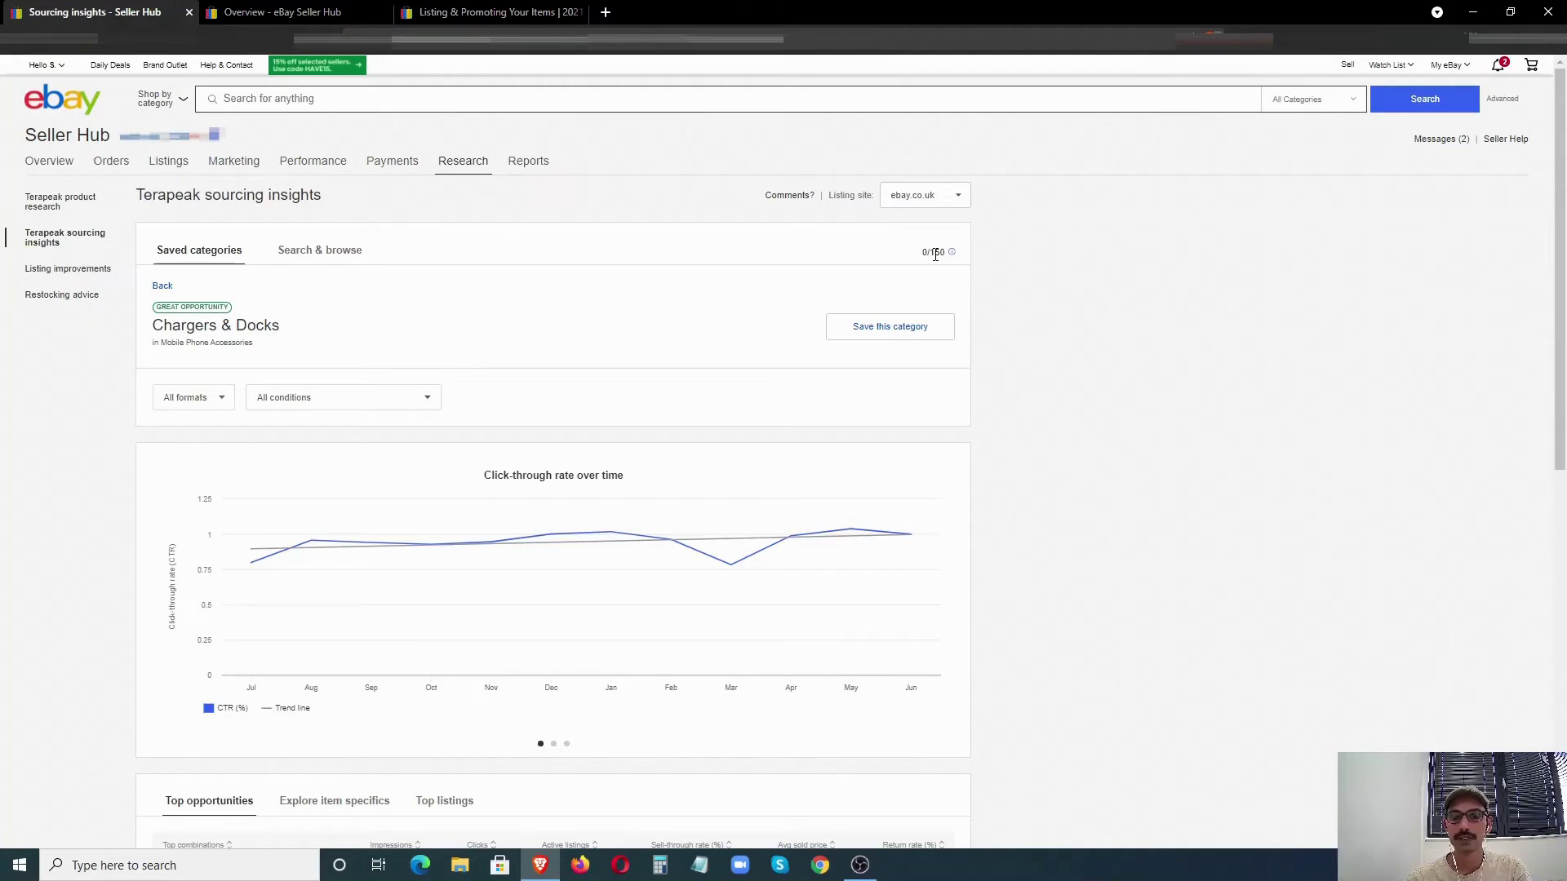
{"action": "scroll", "coordinate": [934, 254], "scroll_direction": "down", "scroll_amount": 2}
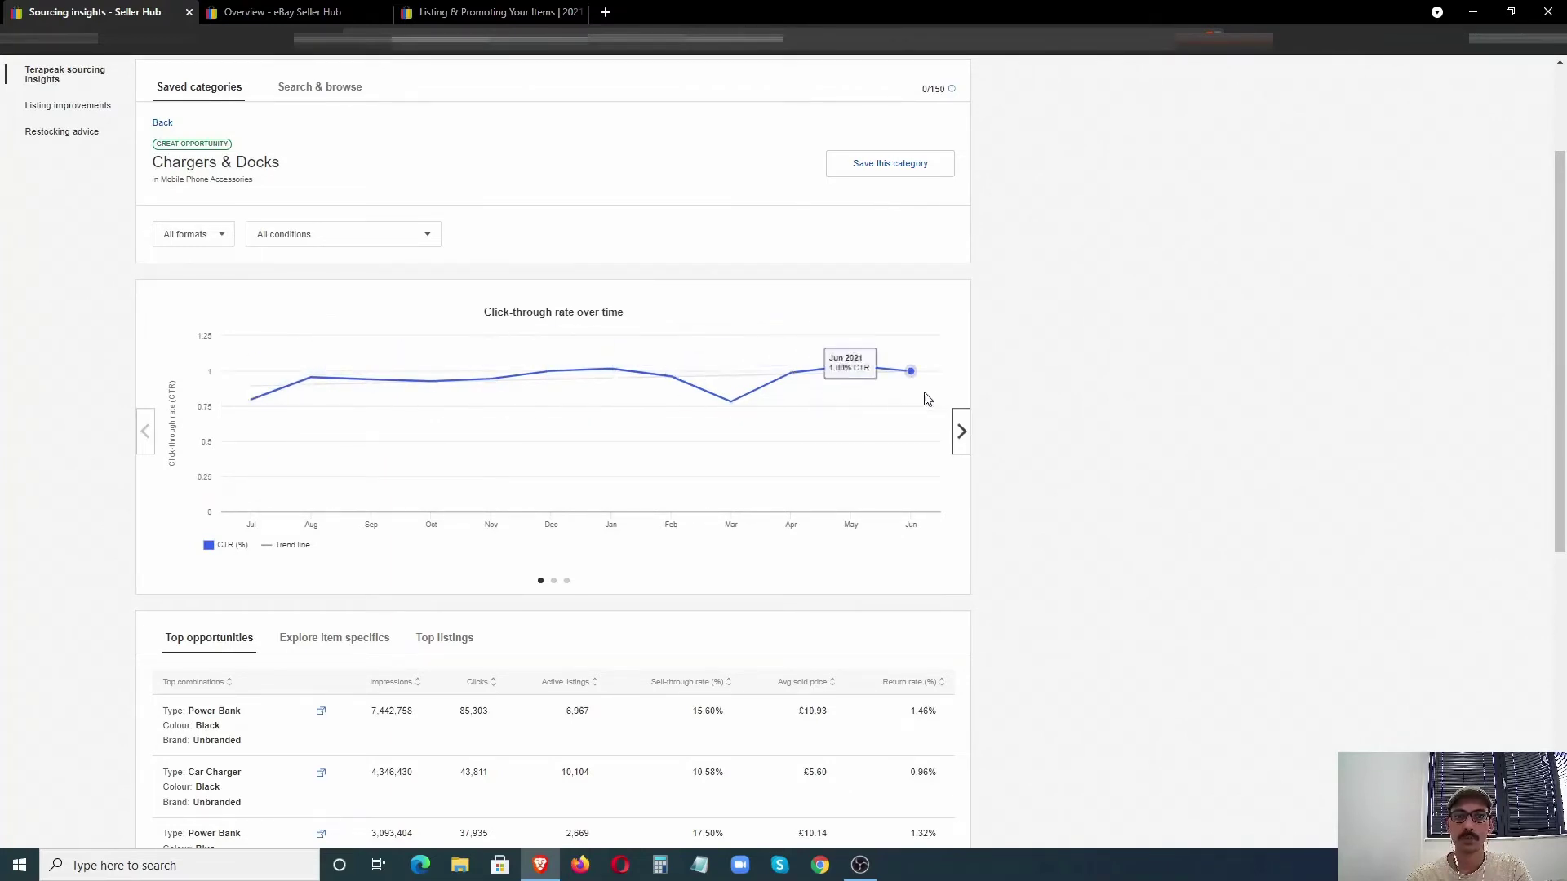
Step: Advance the chart carousel past Total listings to Total items sold over time
{"action": "left_click", "coordinate": [964, 429]}
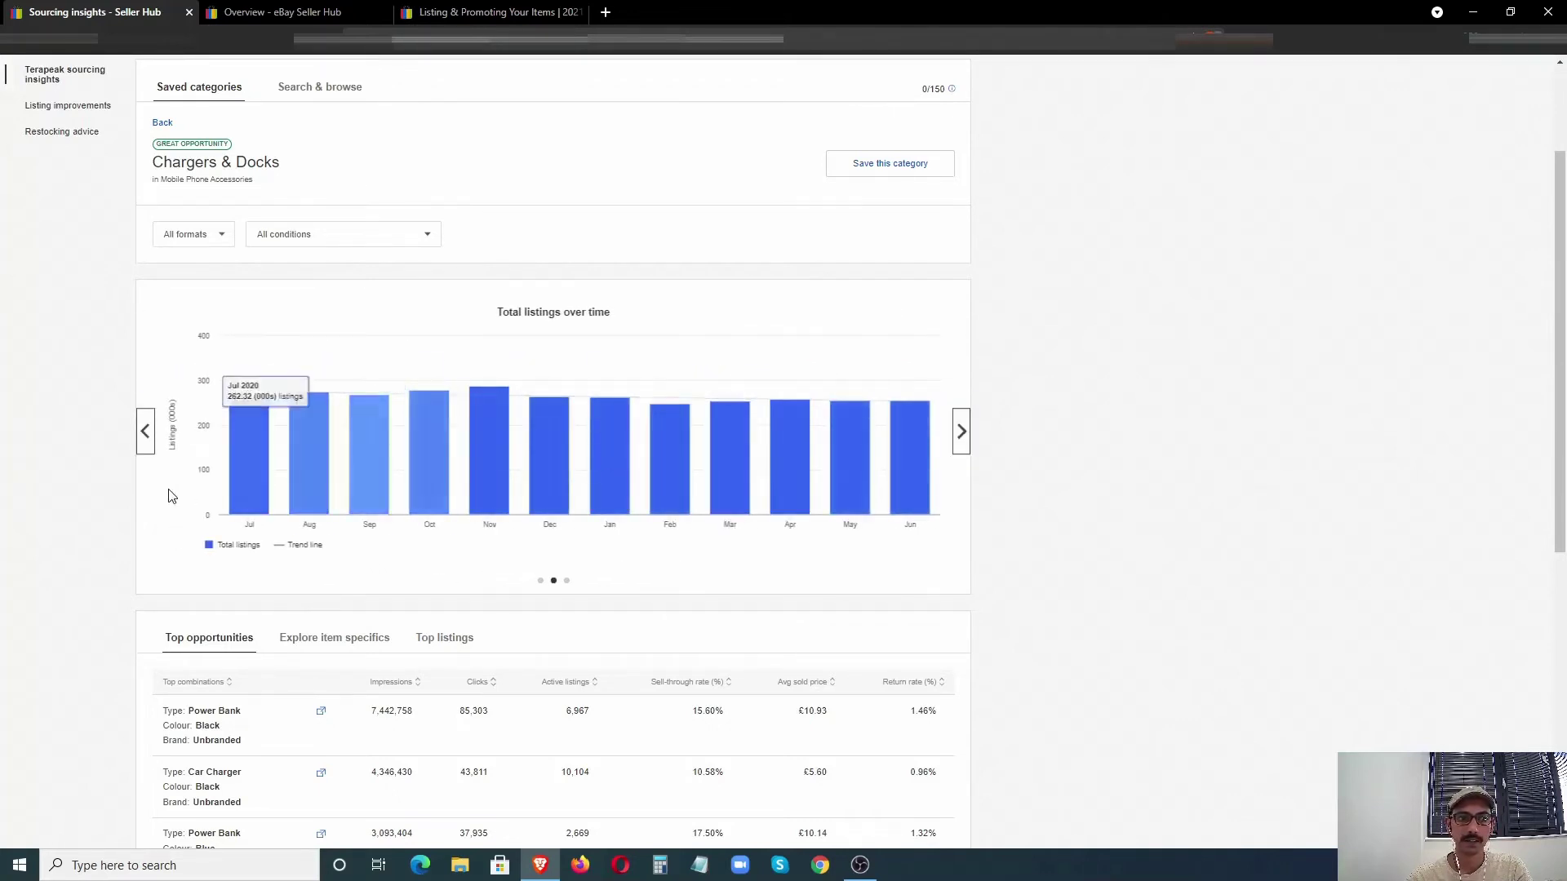
{"action": "left_click", "coordinate": [962, 431]}
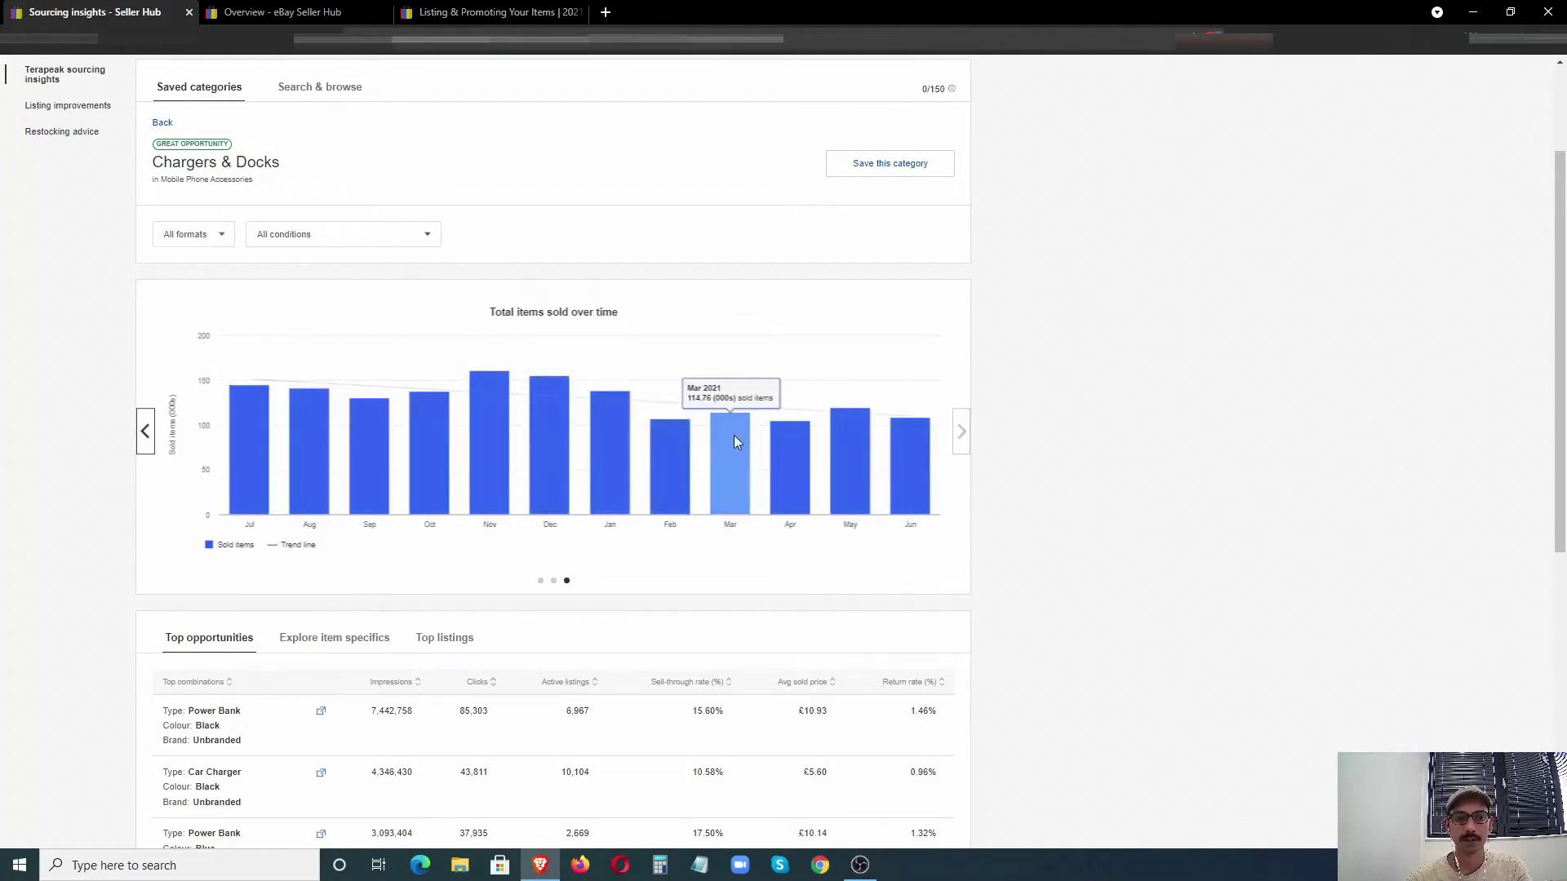
{"action": "scroll", "coordinate": [734, 435], "scroll_direction": "down", "scroll_amount": 2}
{"action": "scroll", "coordinate": [699, 435], "scroll_direction": "down", "scroll_amount": 2}
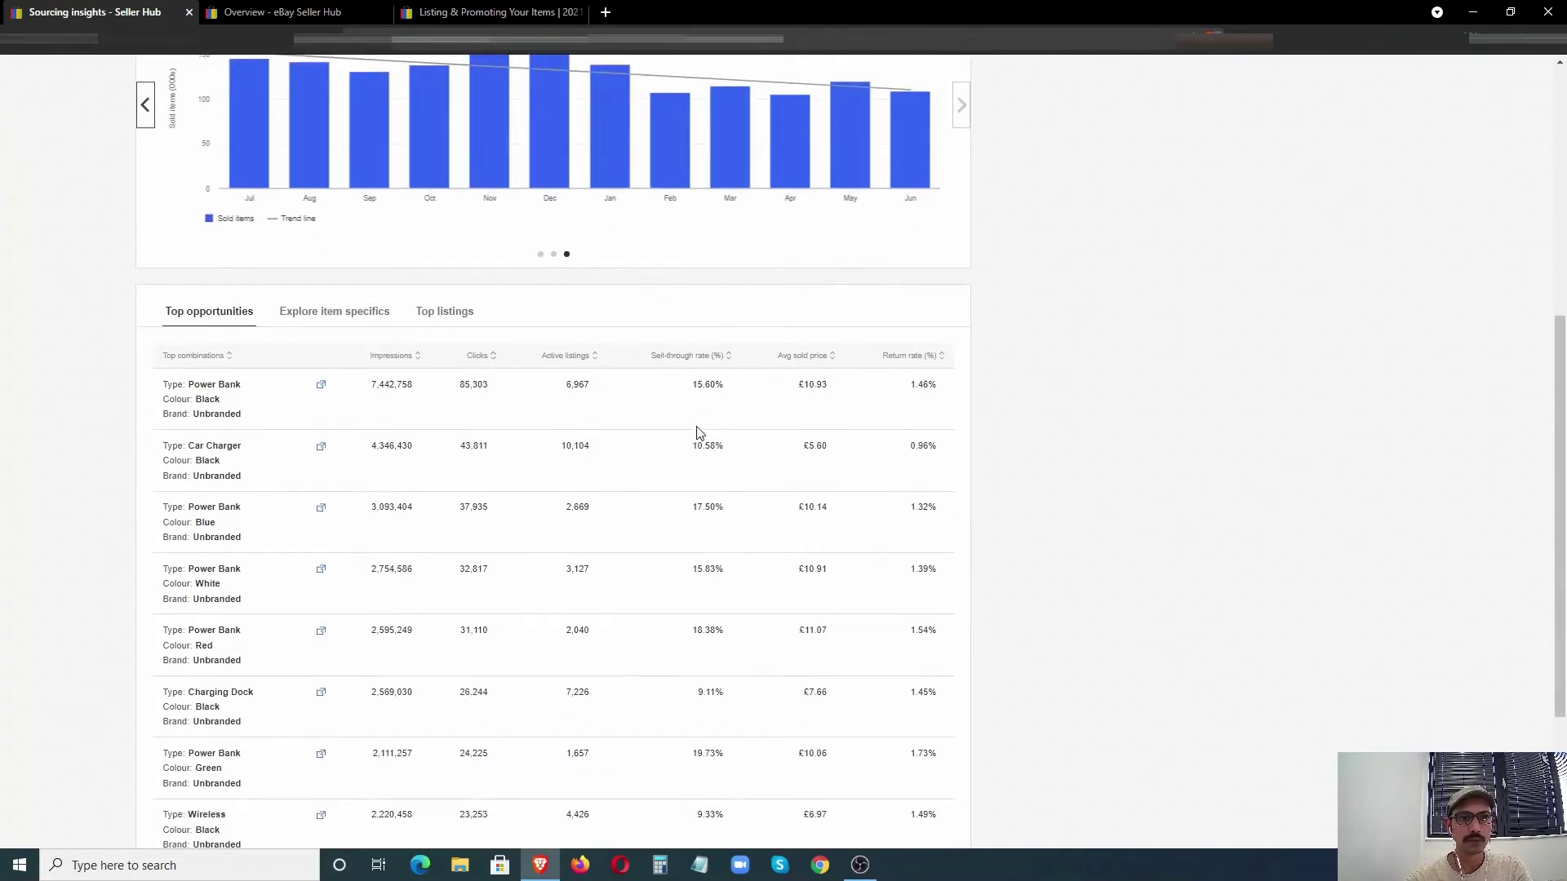
{"action": "scroll", "coordinate": [699, 435], "scroll_direction": "down", "scroll_amount": 2}
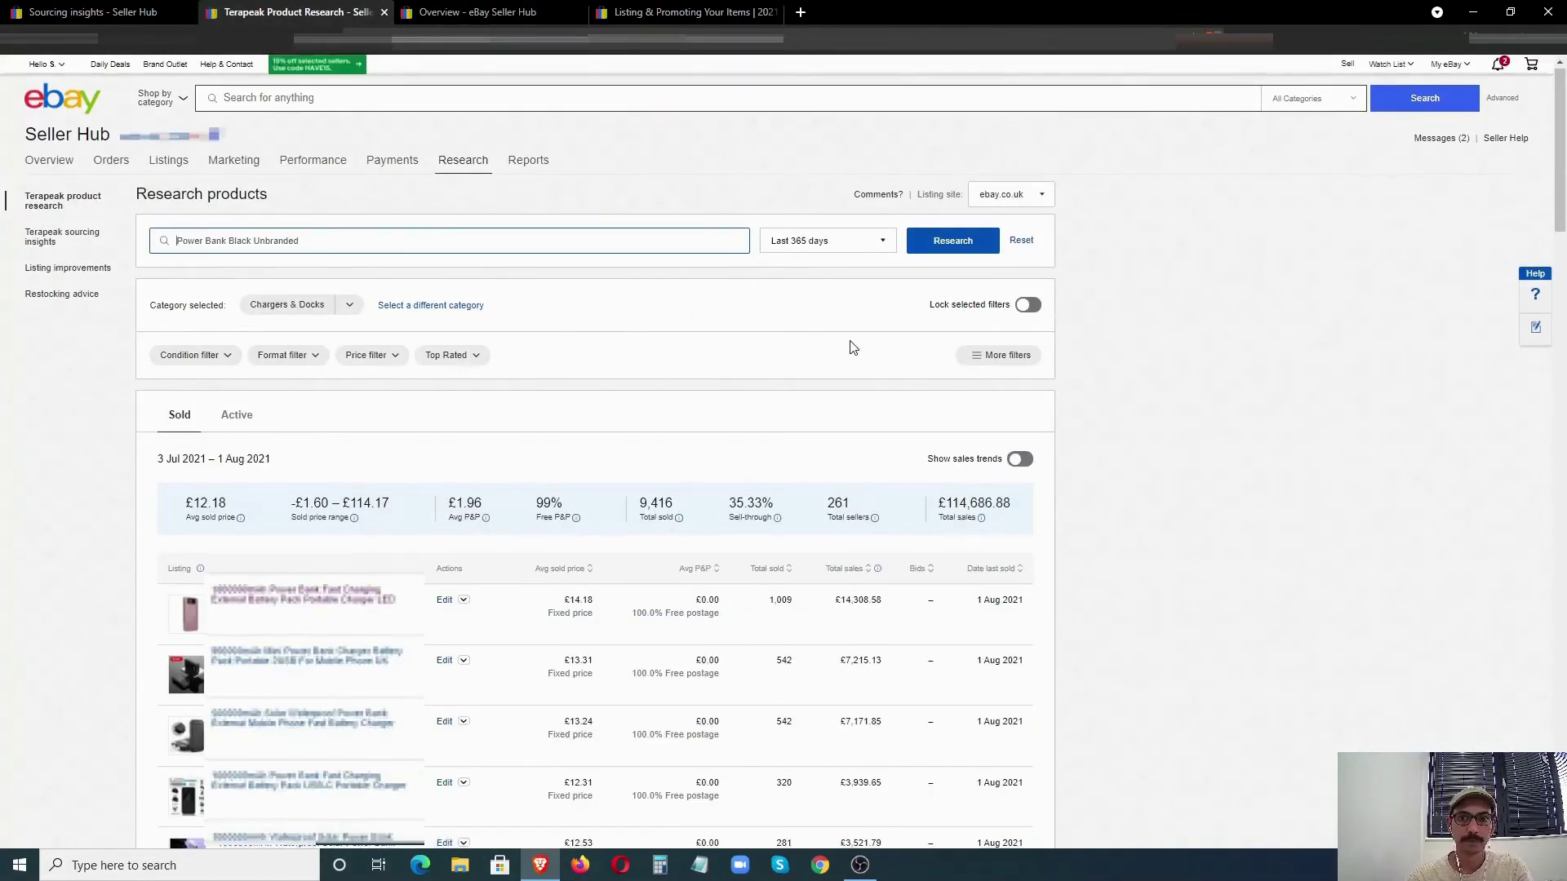
{"action": "scroll", "coordinate": [995, 250], "scroll_direction": "down", "scroll_amount": 1}
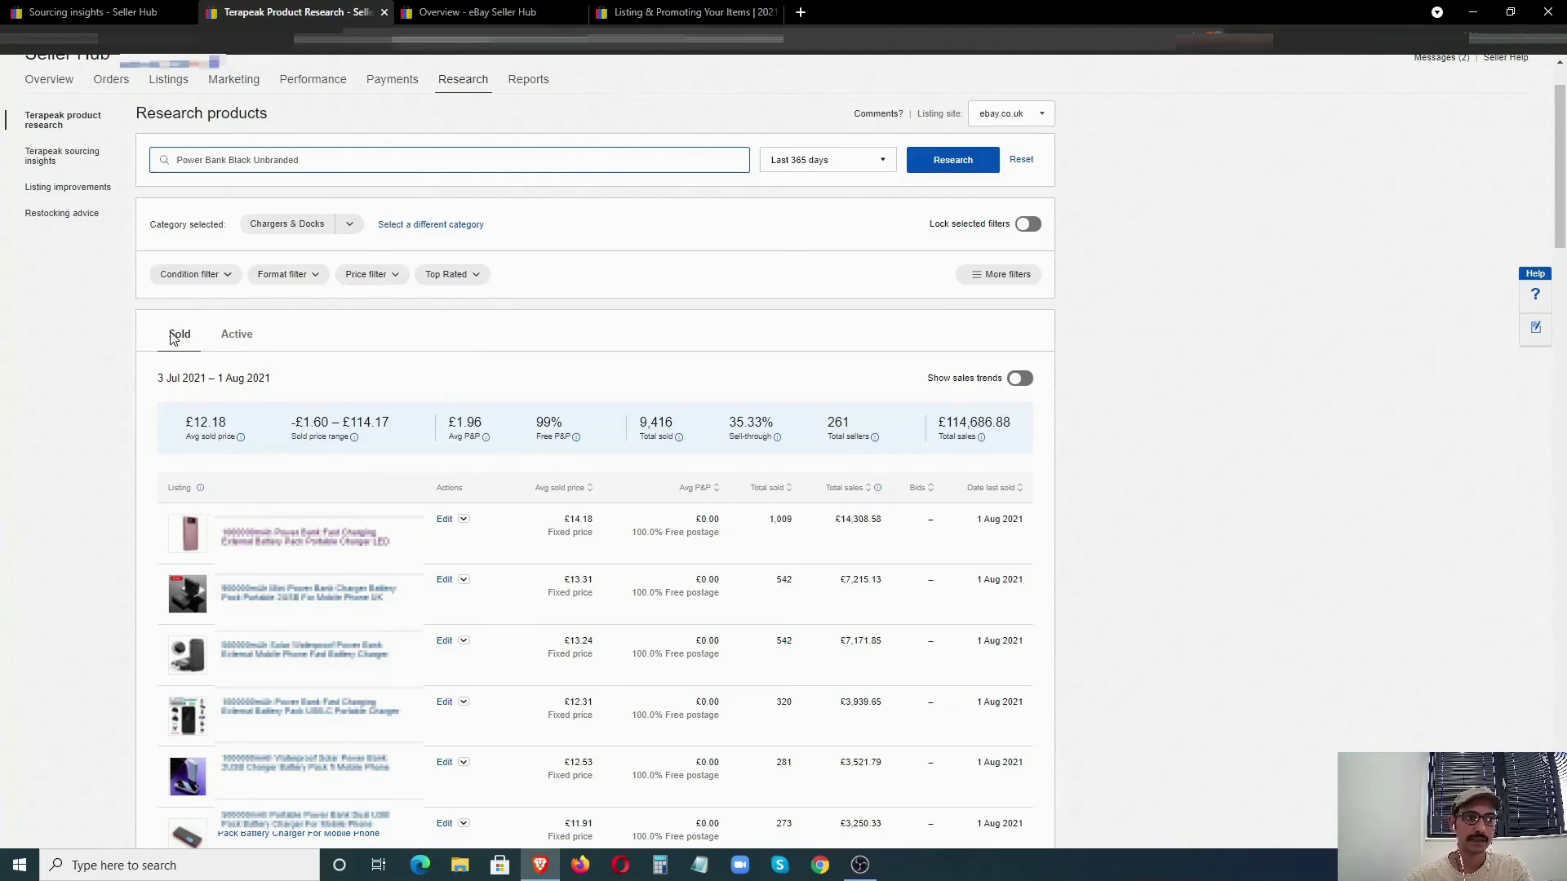
Step: Show the Active live listings for the Power Bank Black Unbranded search
{"action": "left_click", "coordinate": [239, 337]}
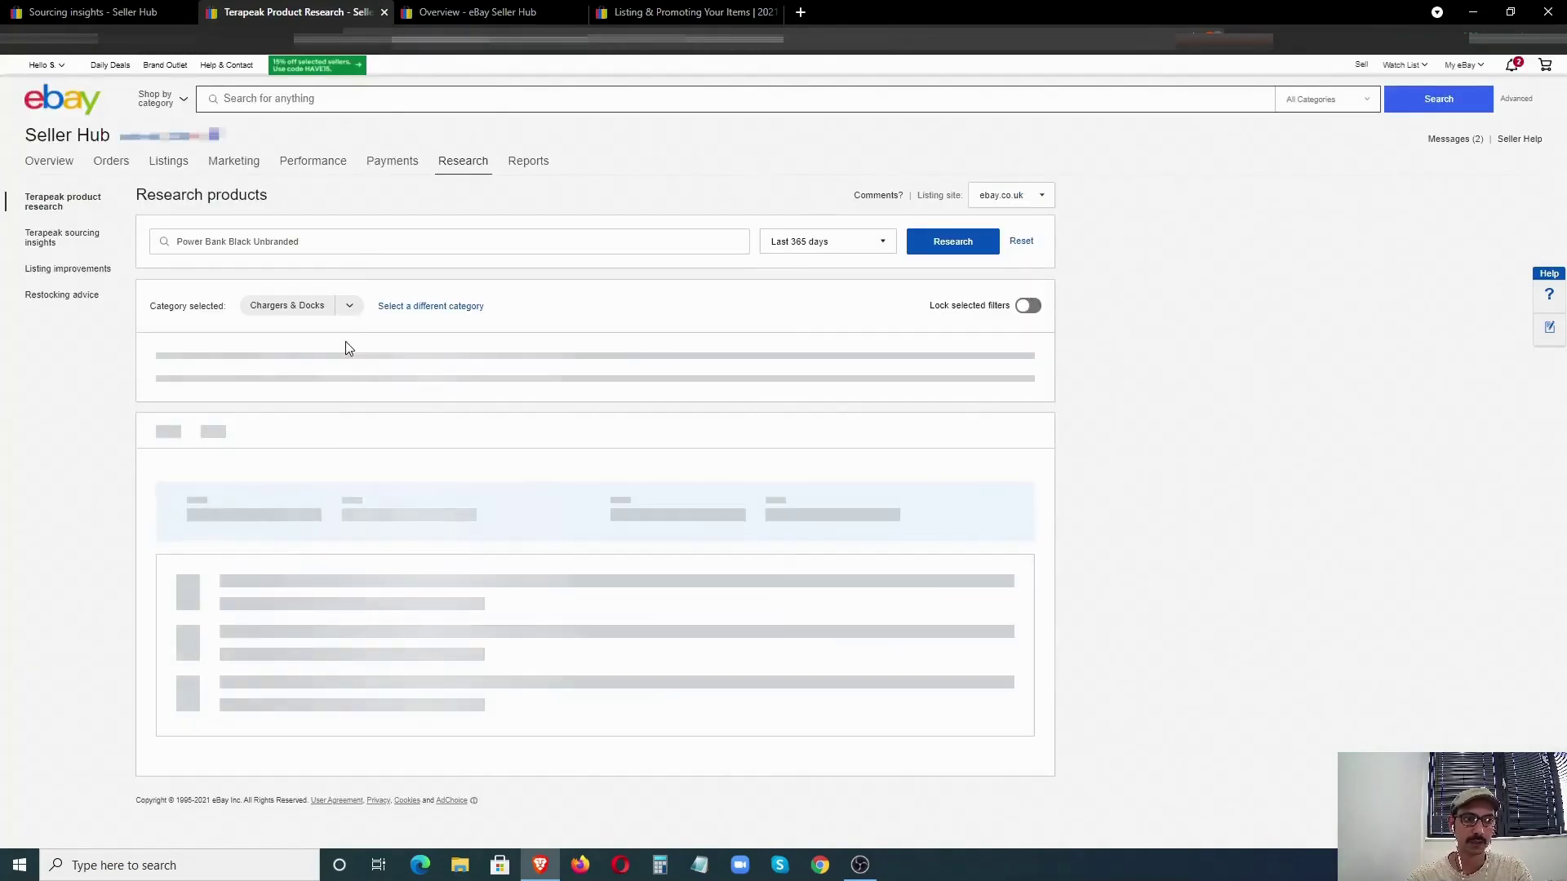
{"action": "scroll", "coordinate": [514, 527], "scroll_direction": "down", "scroll_amount": 2}
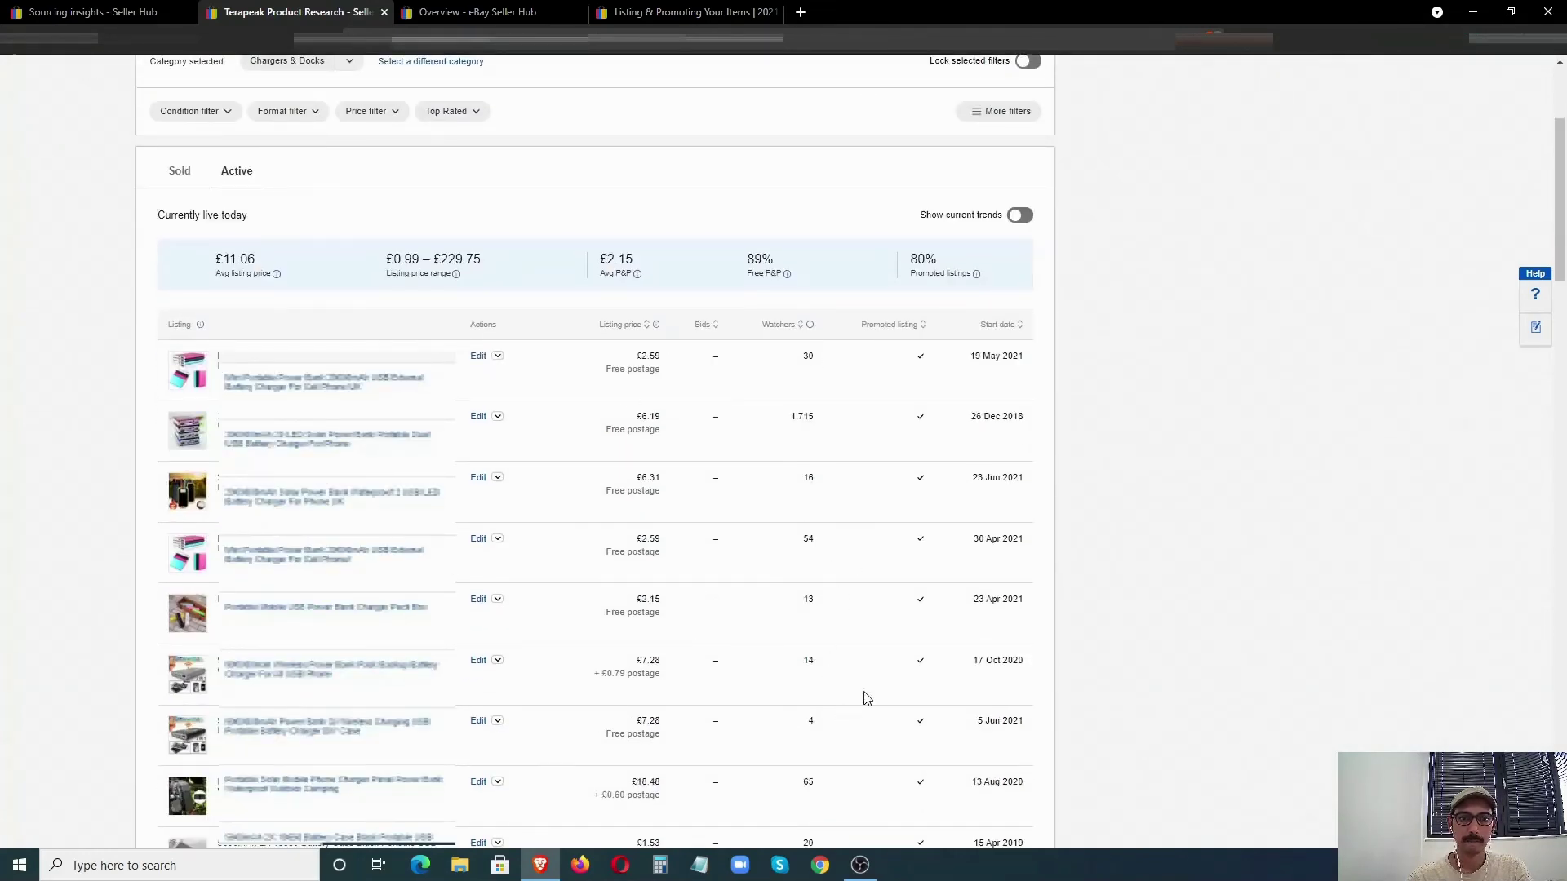
{"action": "scroll", "coordinate": [395, 443], "scroll_direction": "up", "scroll_amount": 1}
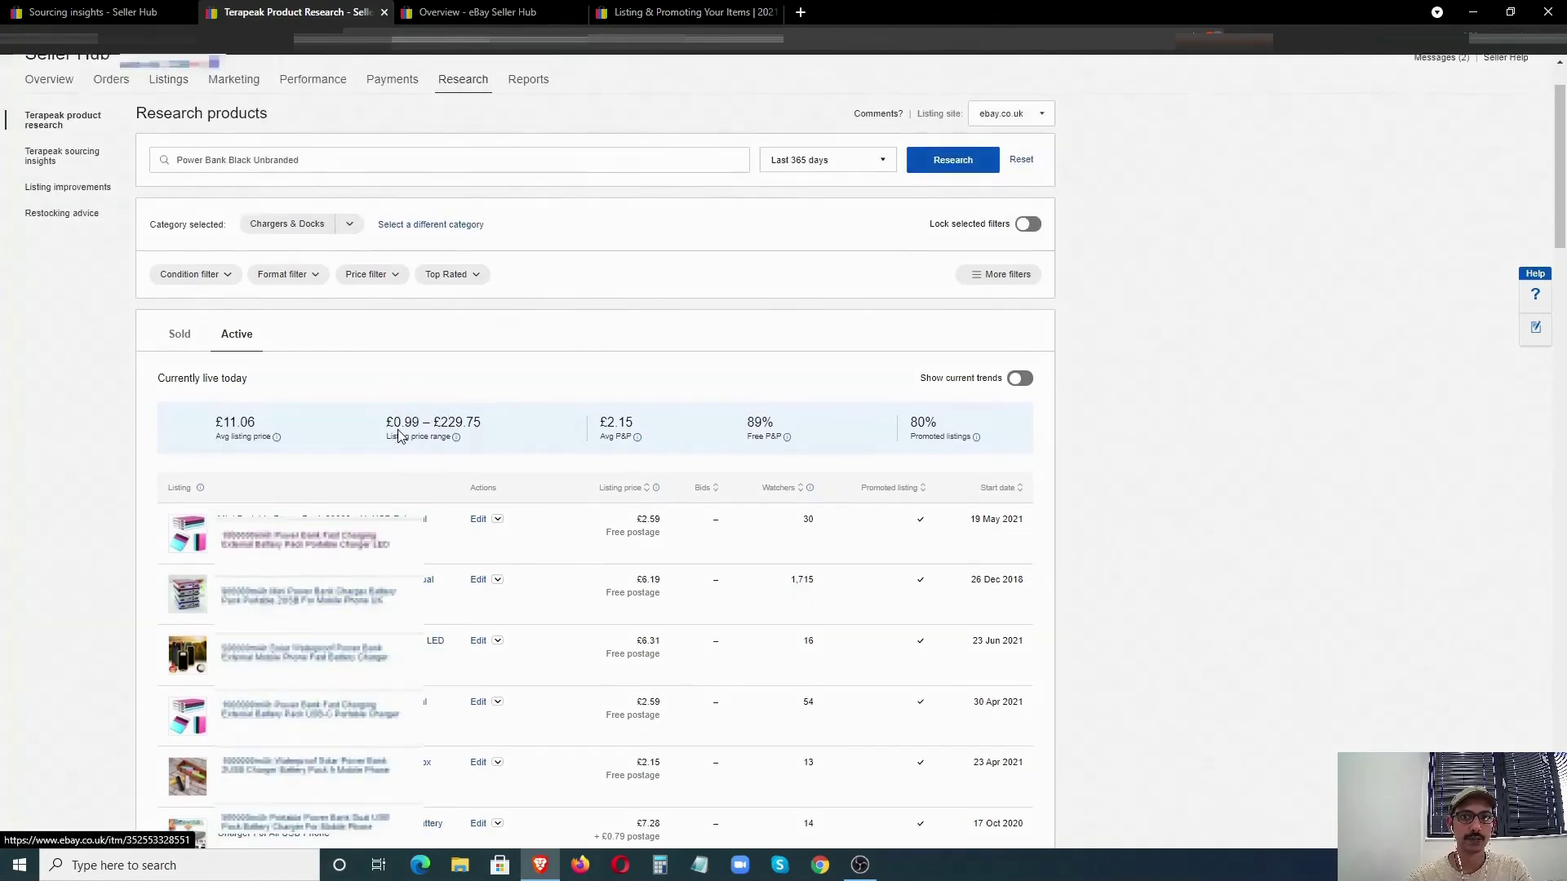
Step: Return to Chargers & Docks sourcing insights and show the Explore item specifics table
{"action": "left_click", "coordinate": [124, 13]}
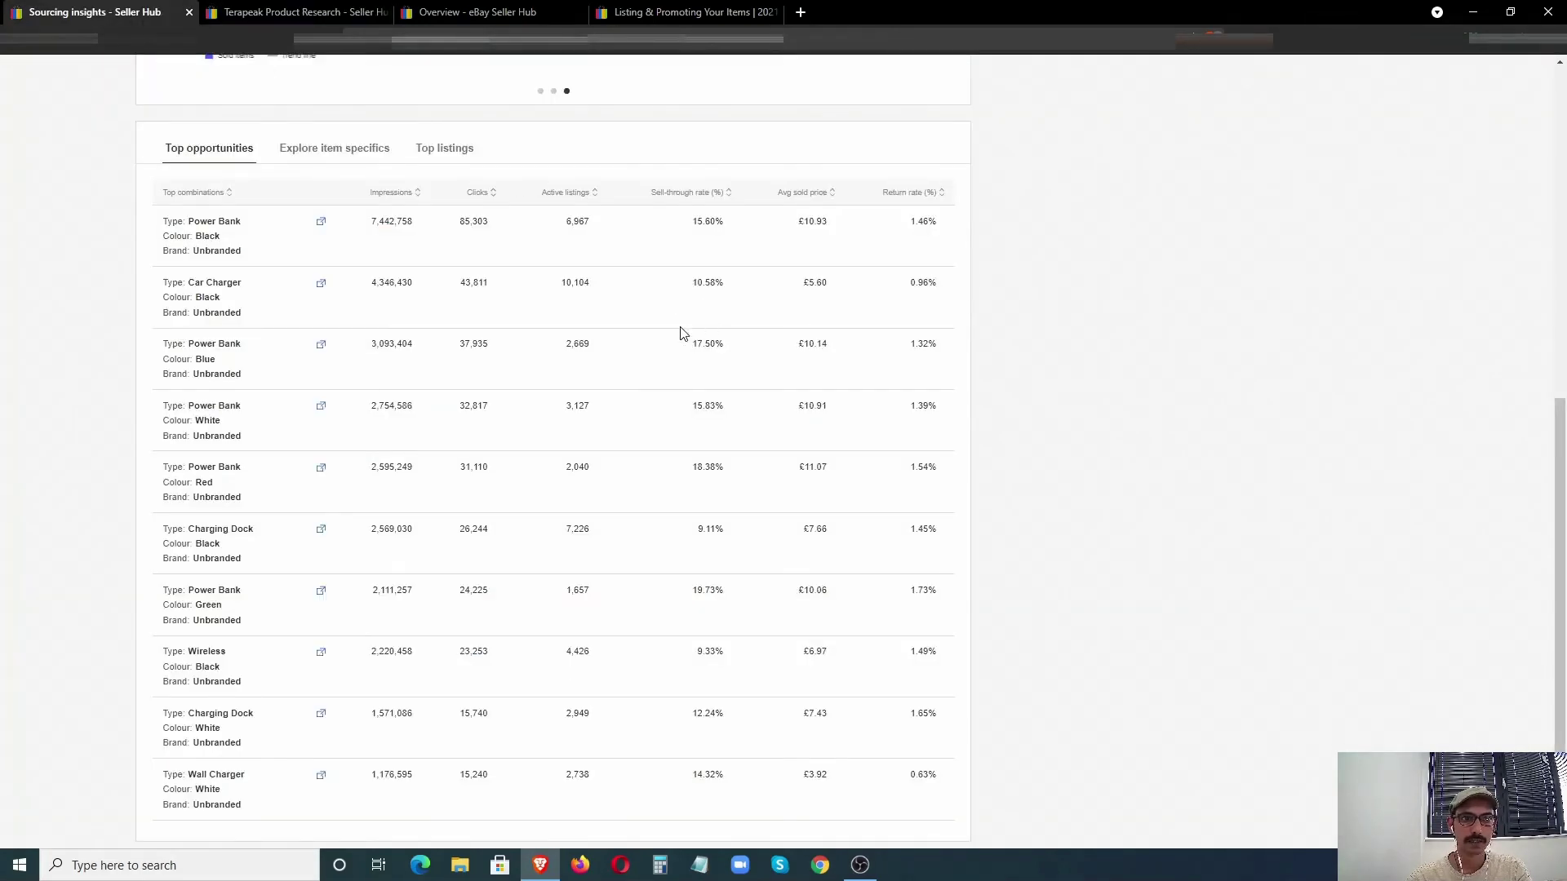
{"action": "scroll", "coordinate": [683, 333], "scroll_direction": "up", "scroll_amount": 1}
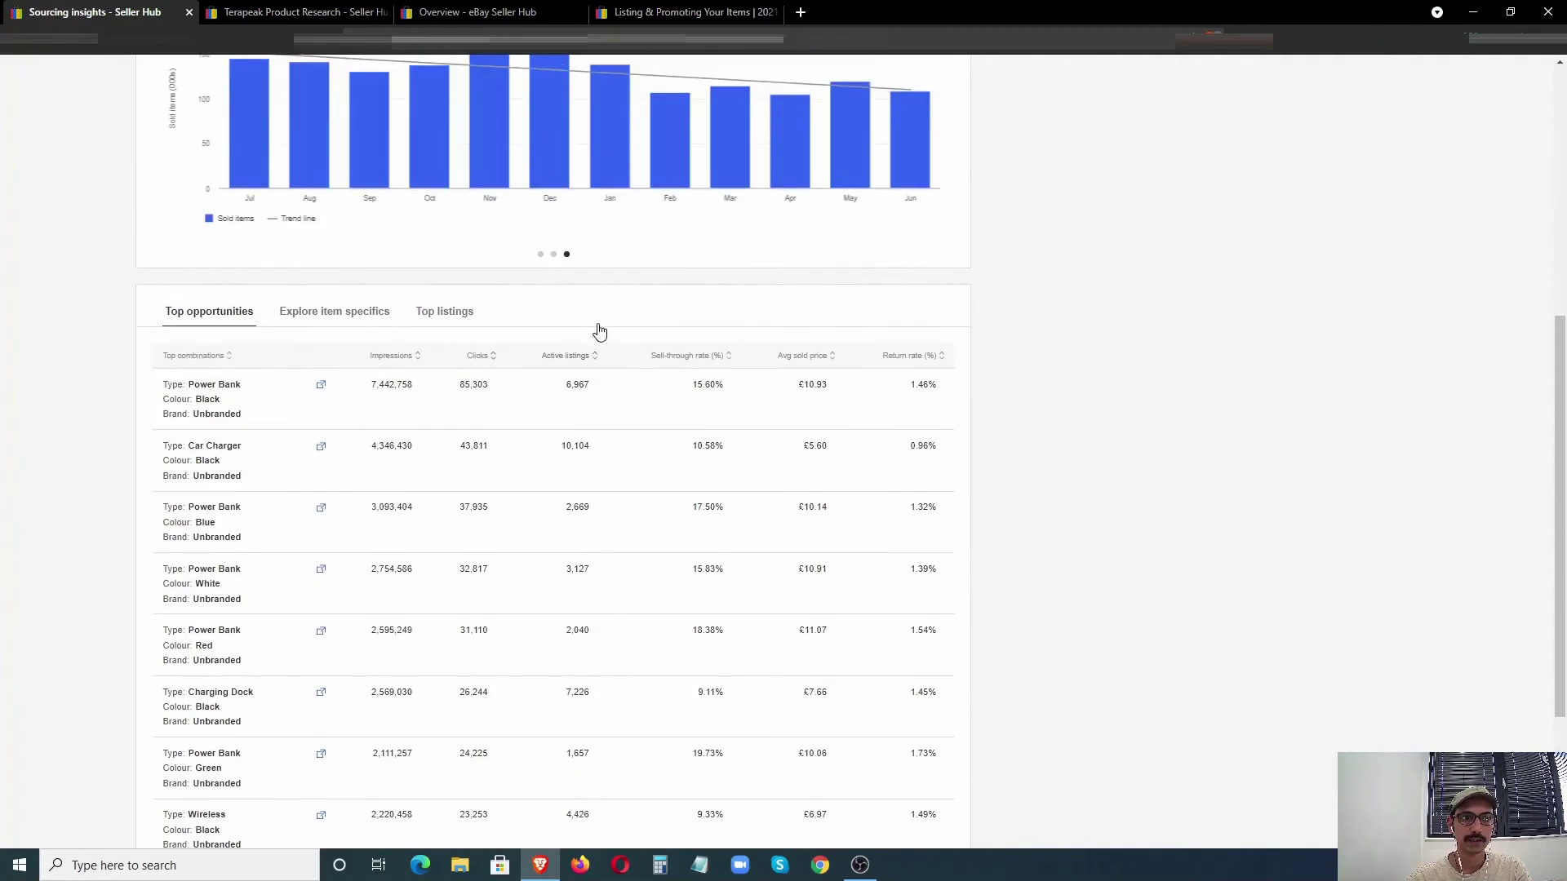
{"action": "left_click", "coordinate": [328, 314]}
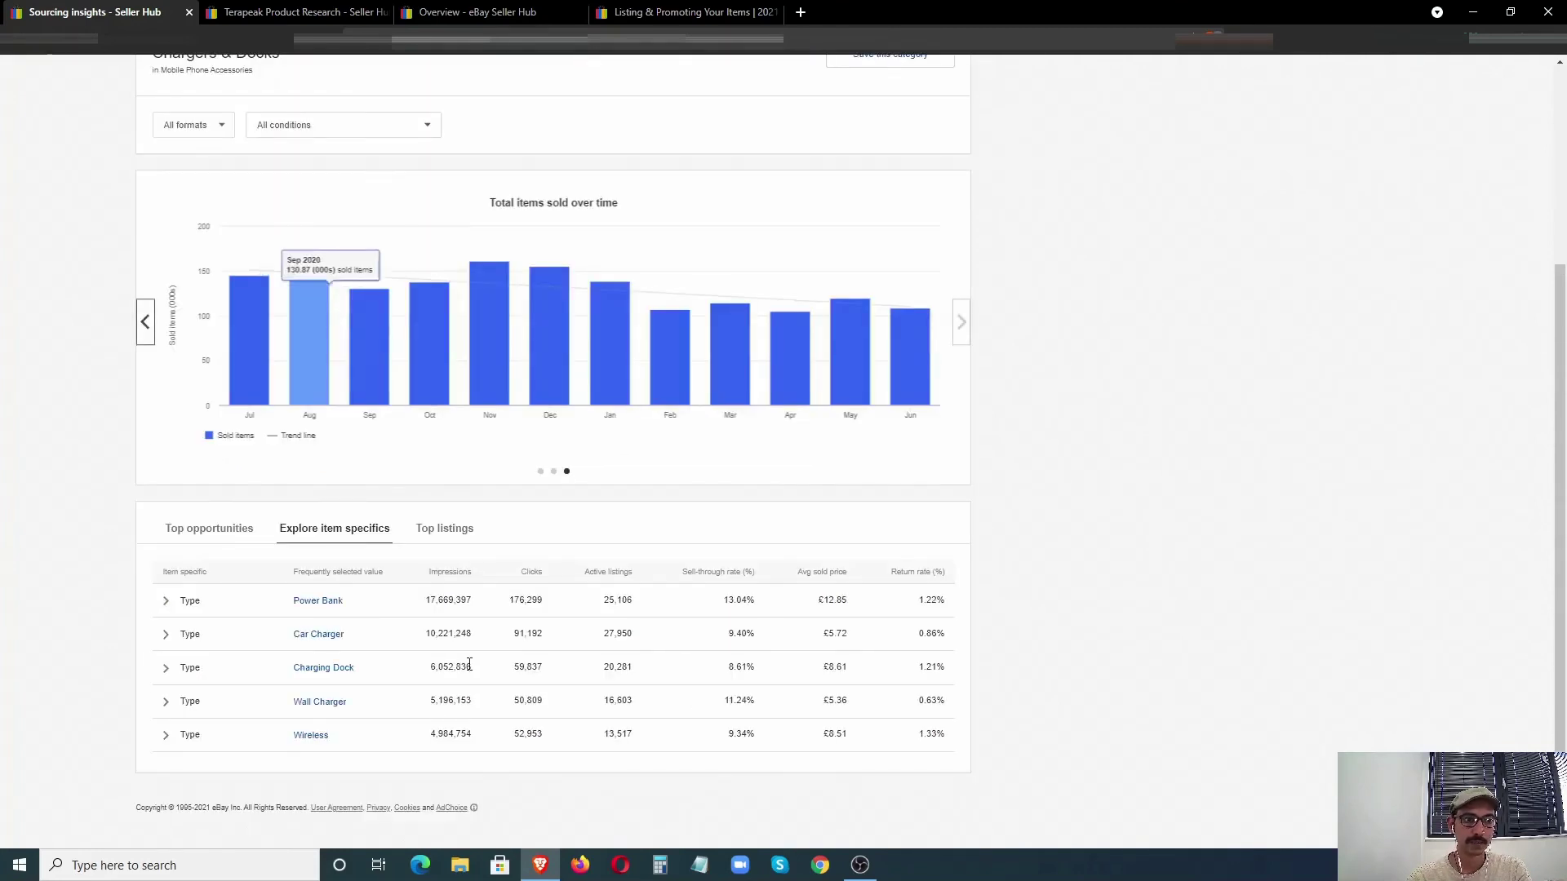
Step: Expand the Power Bank and Car Charger colour breakdowns, then collapse Car Charger
{"action": "left_click", "coordinate": [167, 606]}
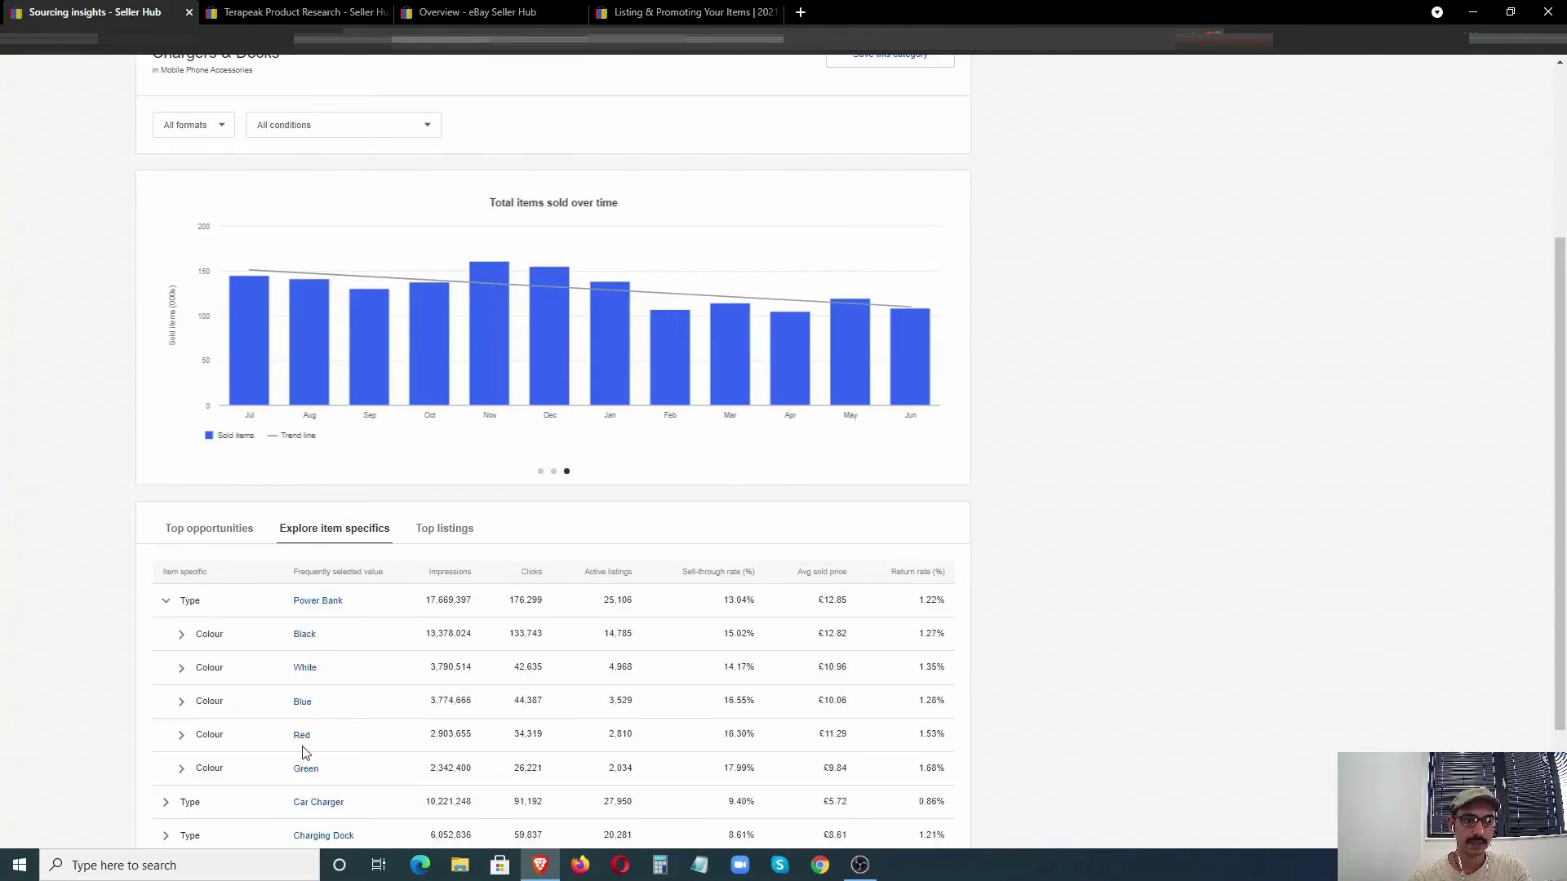
{"action": "scroll", "coordinate": [408, 686], "scroll_direction": "down", "scroll_amount": 2}
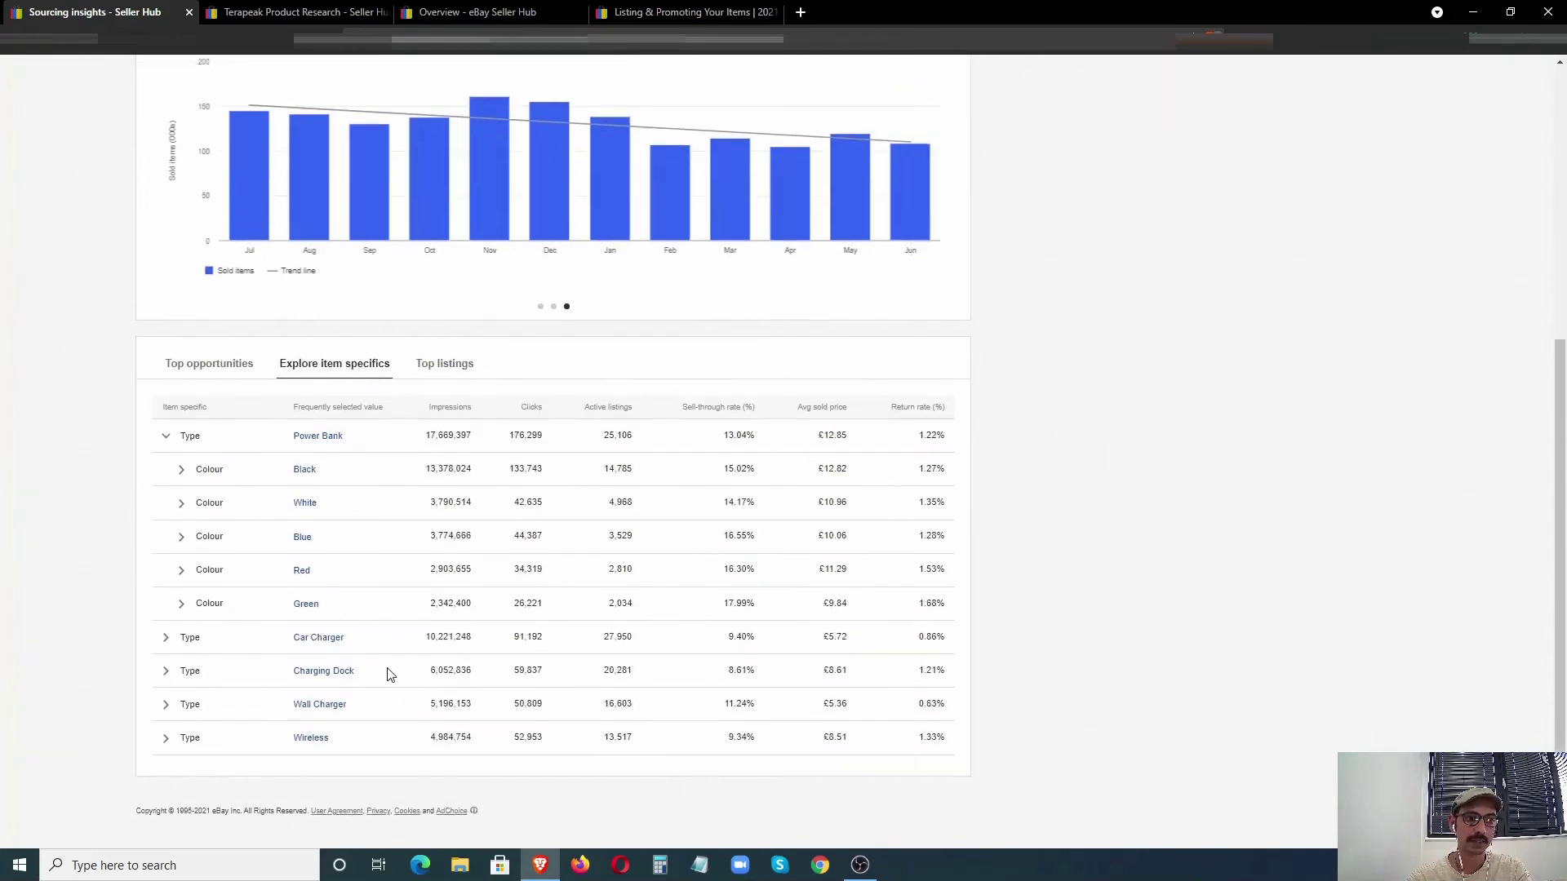
{"action": "left_click", "coordinate": [166, 636]}
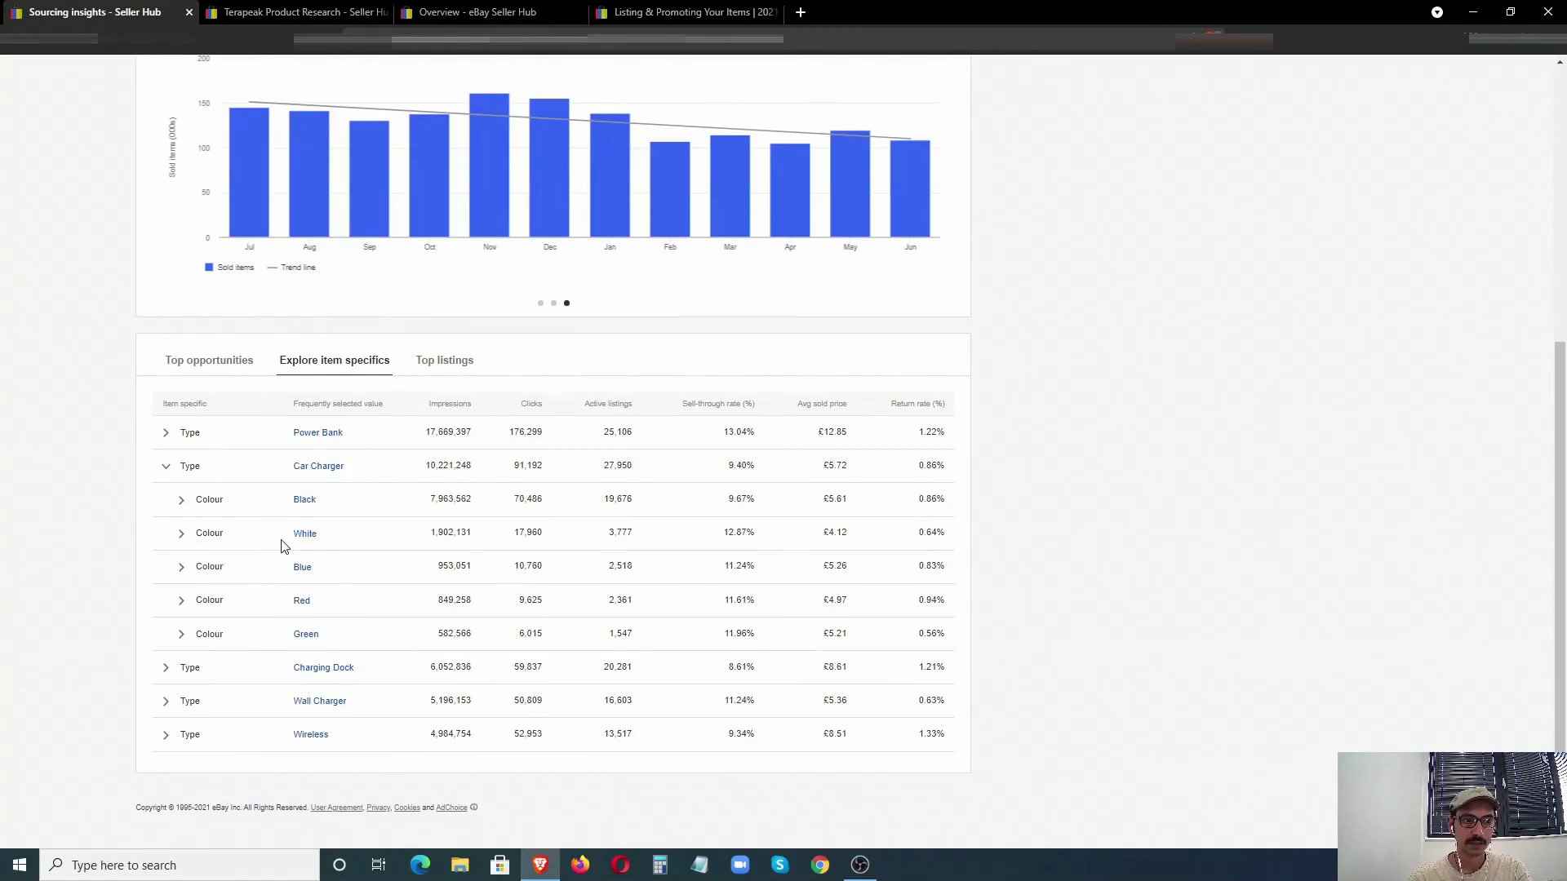
{"action": "left_click", "coordinate": [167, 467]}
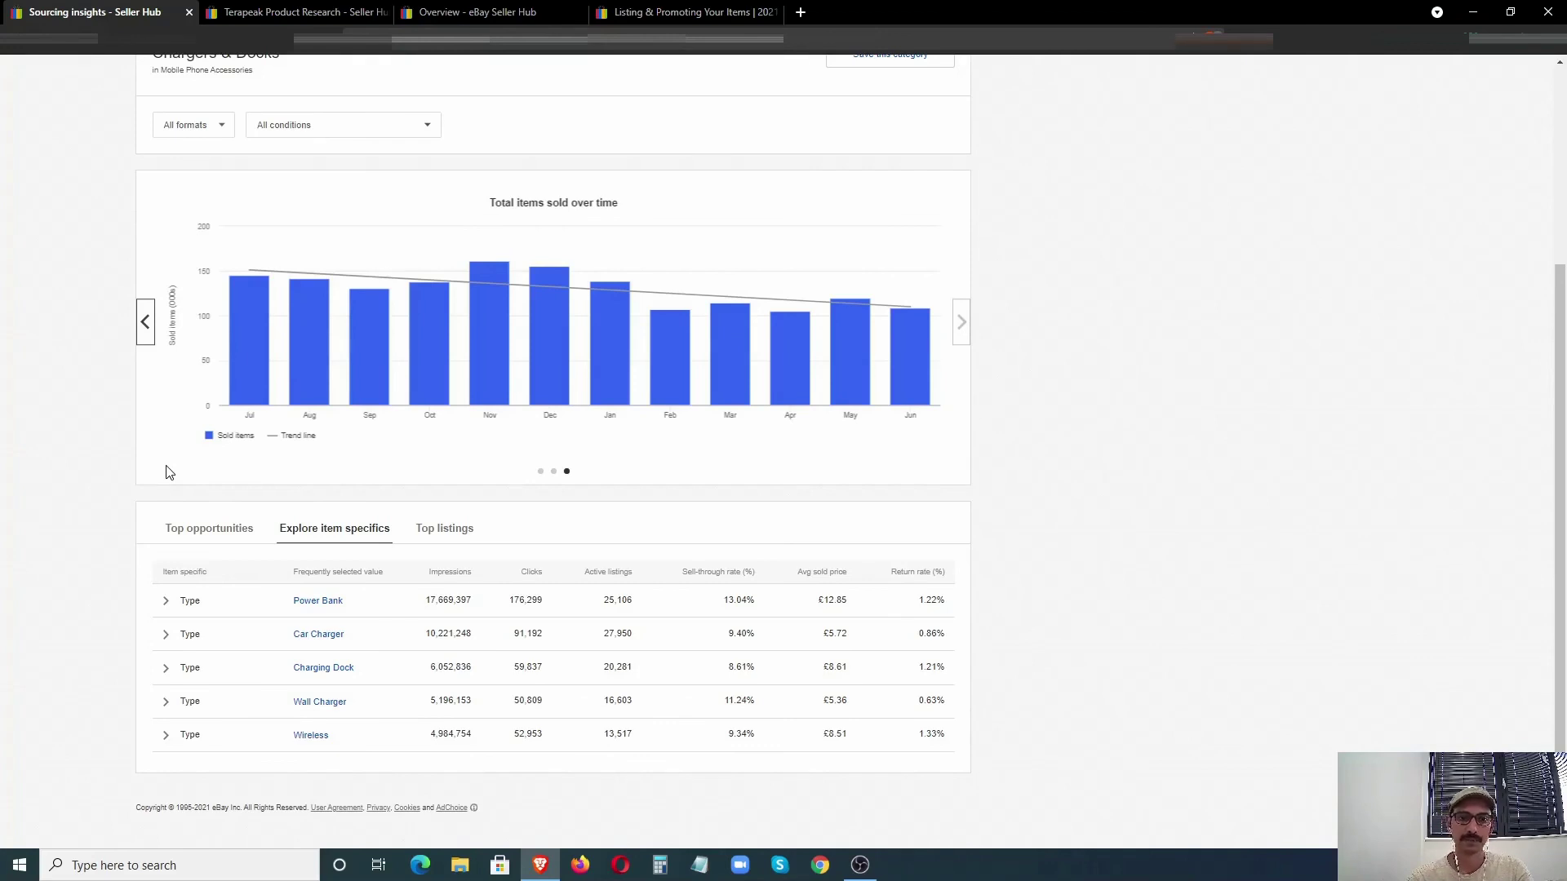
{"action": "scroll", "coordinate": [525, 665], "scroll_direction": "up", "scroll_amount": 2}
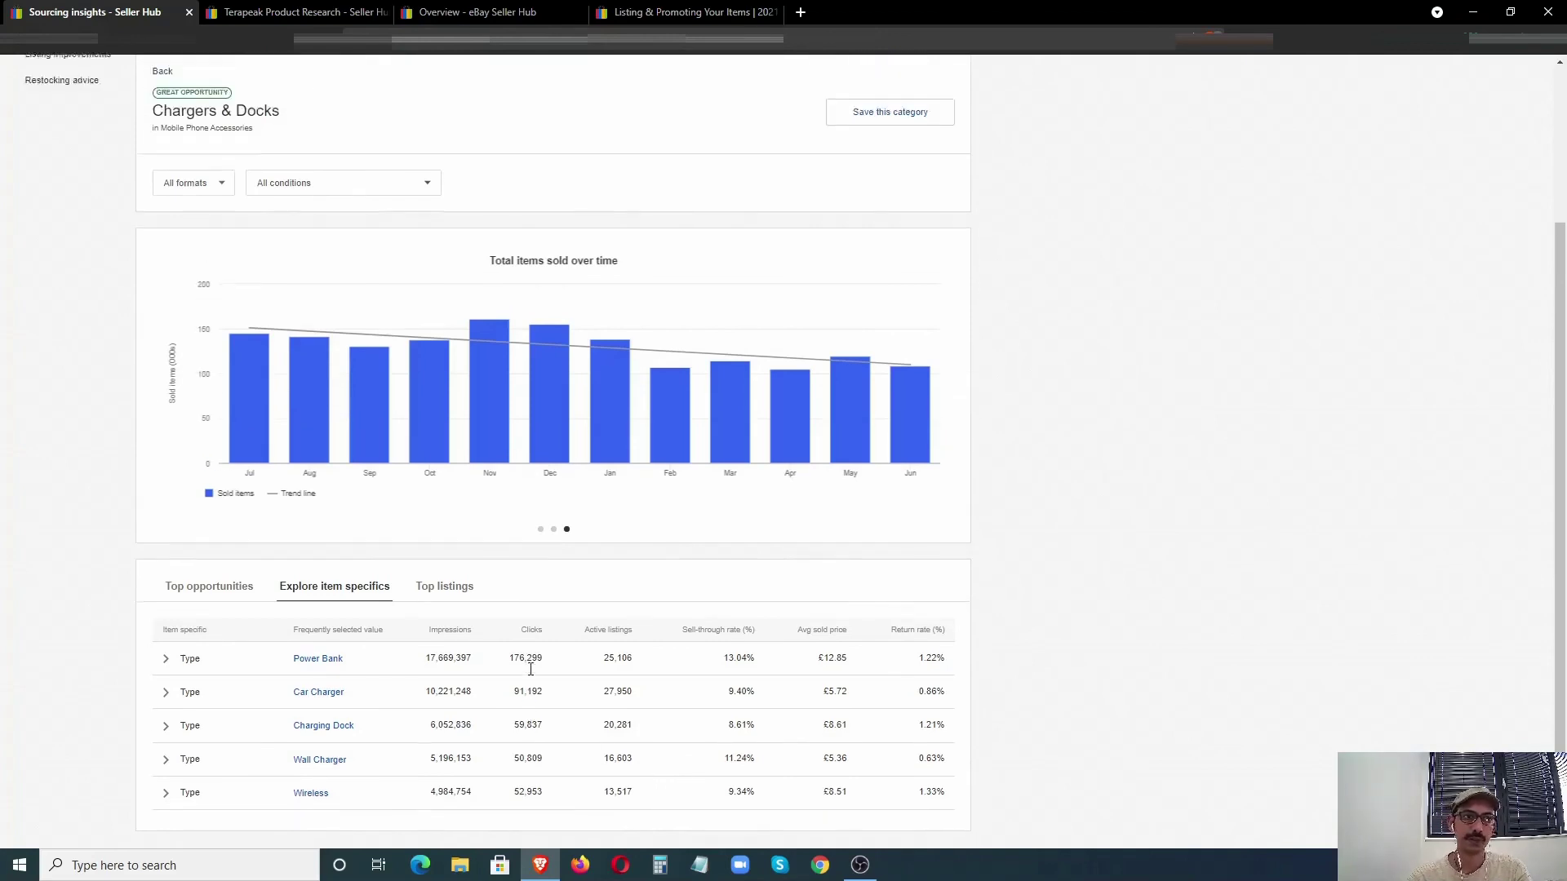